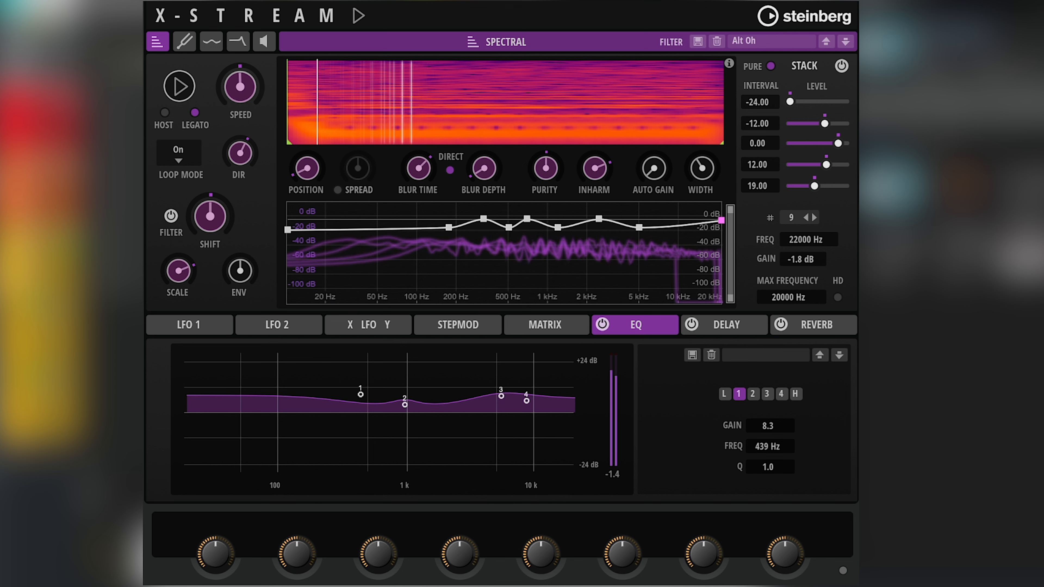
pyautogui.click(308, 42)
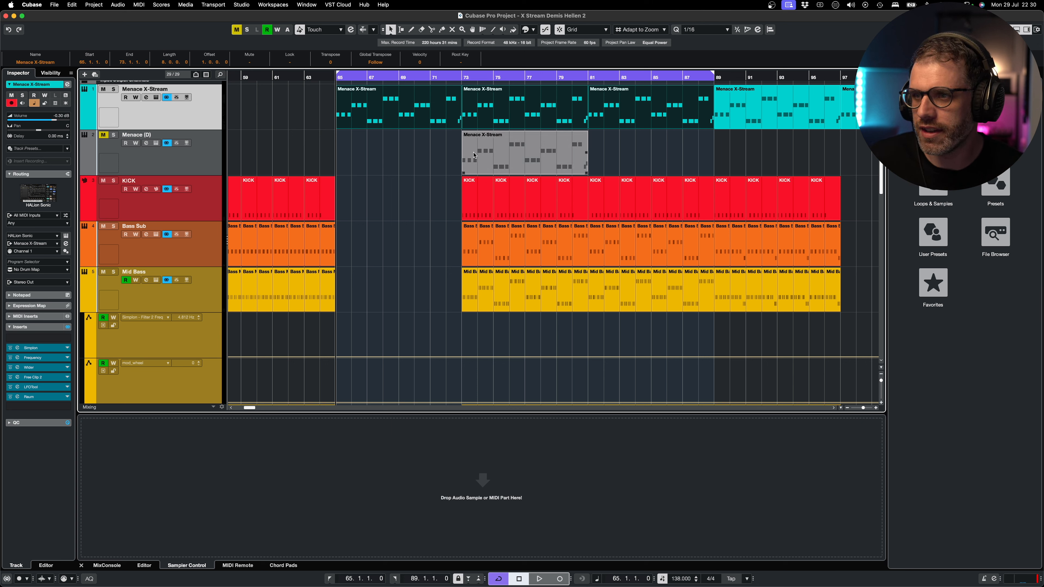
# Step: Set the cycle range to the Menace X-Stream part on the Menace (D) track and solo that track
pyautogui.click(495, 155)
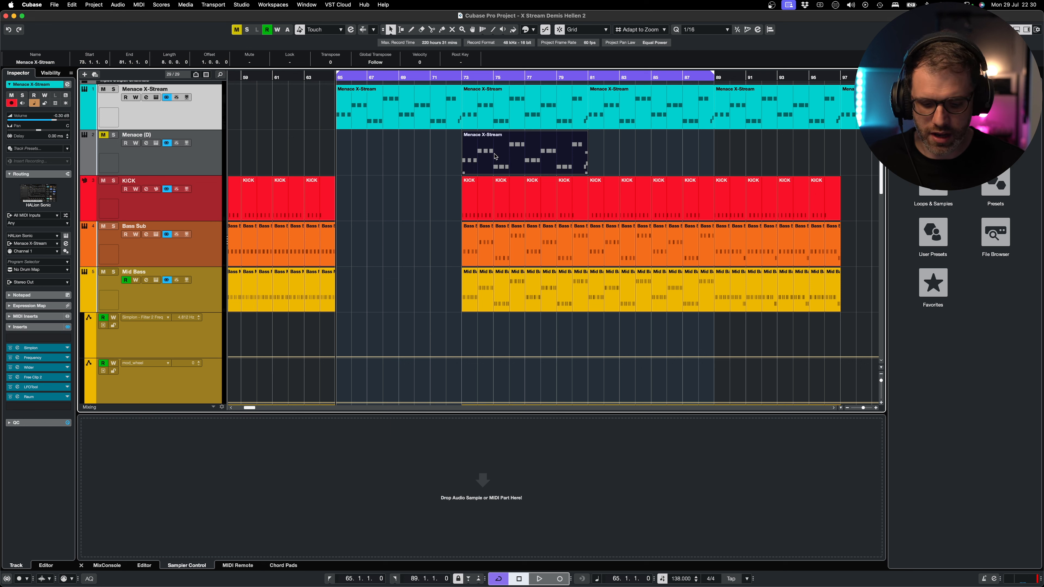
pyautogui.press('p')
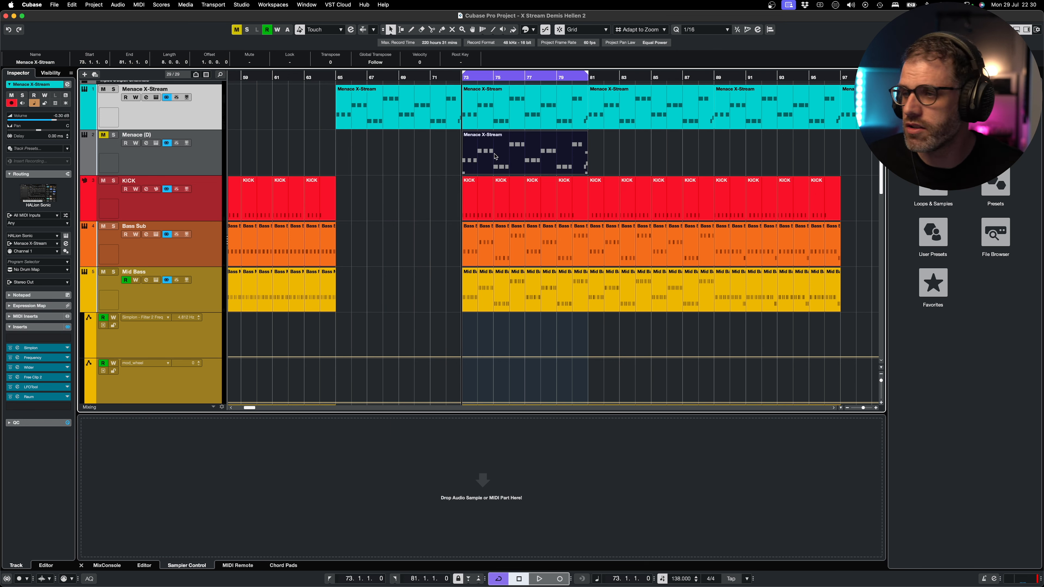
pyautogui.click(112, 135)
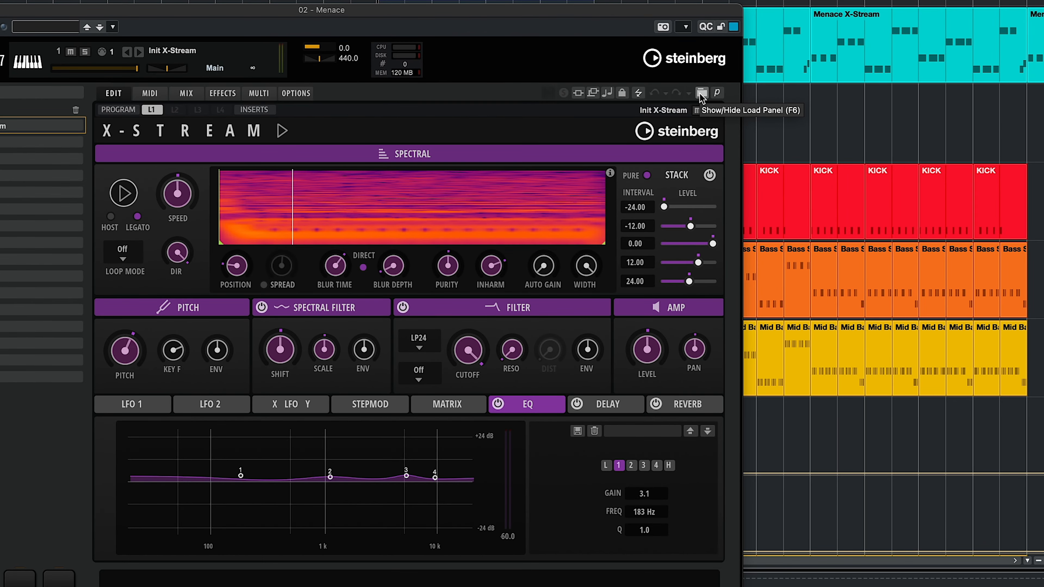
# Step: Show the Load Panel, switch its preset type from Programs to Layers, and close the instrument window
pyautogui.click(701, 94)
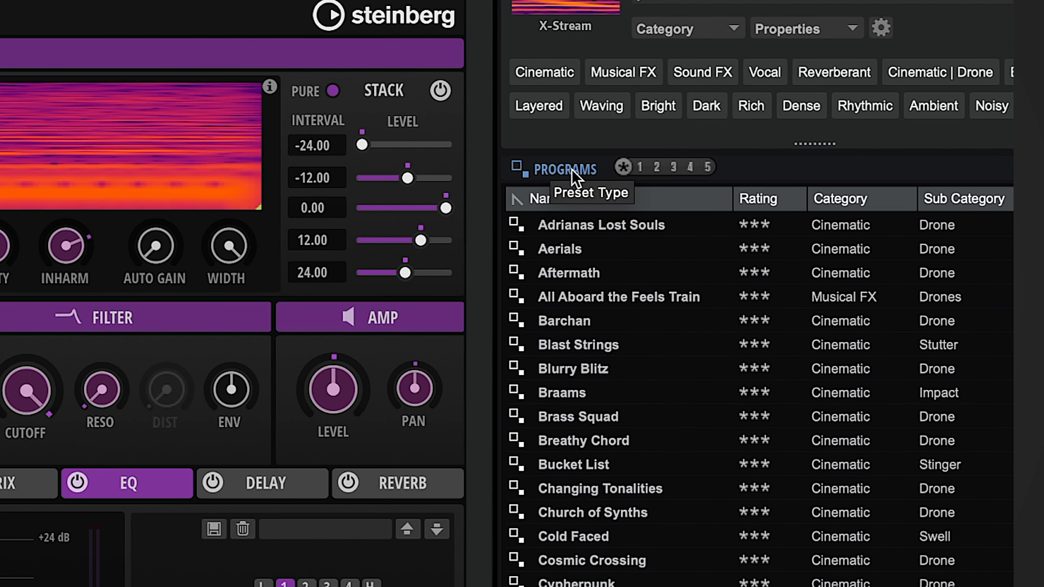
pyautogui.click(553, 169)
pyautogui.click(567, 224)
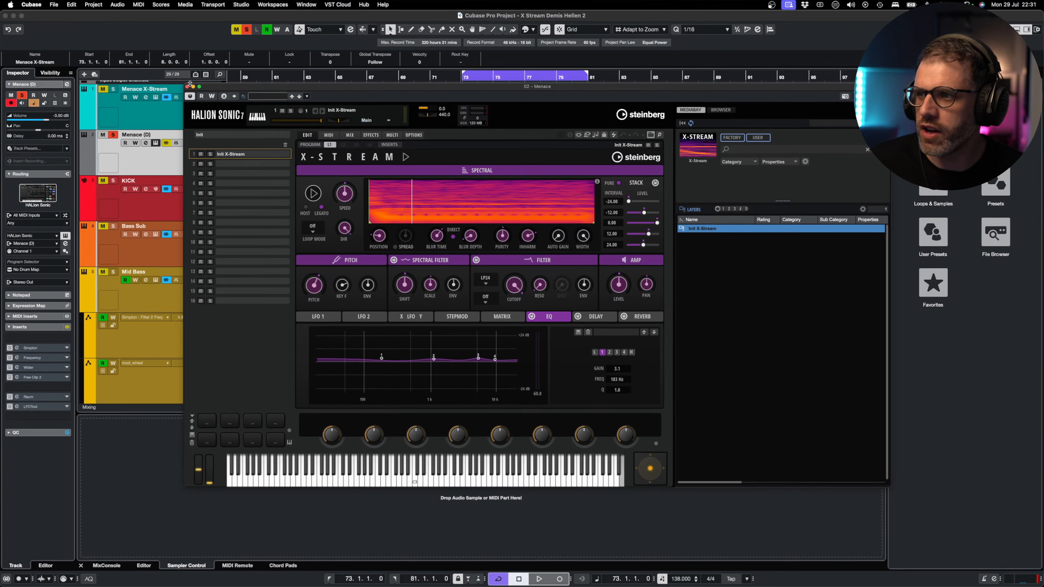
pyautogui.click(188, 86)
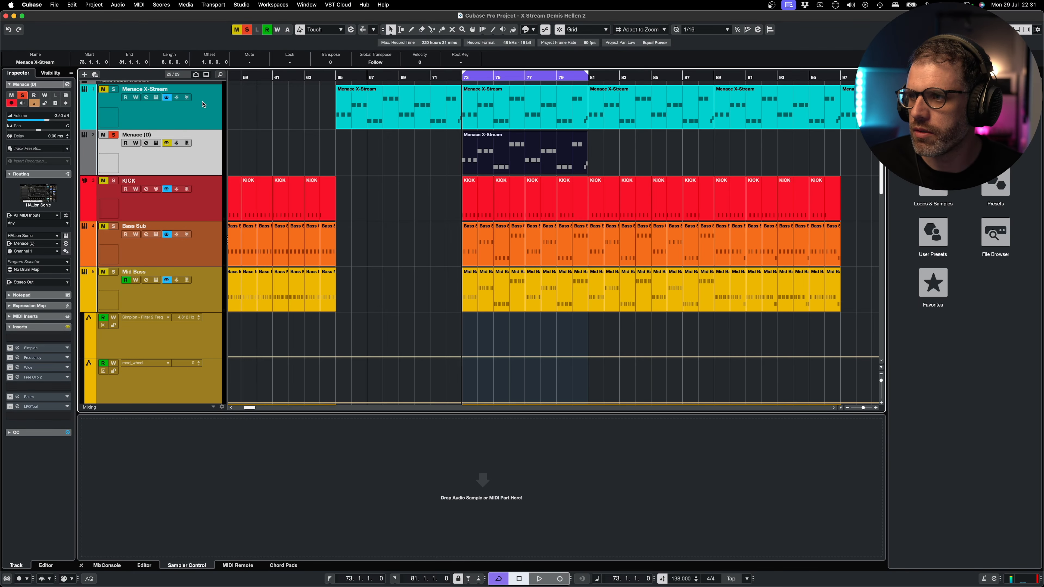
# Step: Reopen the Menace (D) track's instrument, load the Init X-Stream layer from the X-Stream content, and hide the Load Panel
pyautogui.click(156, 143)
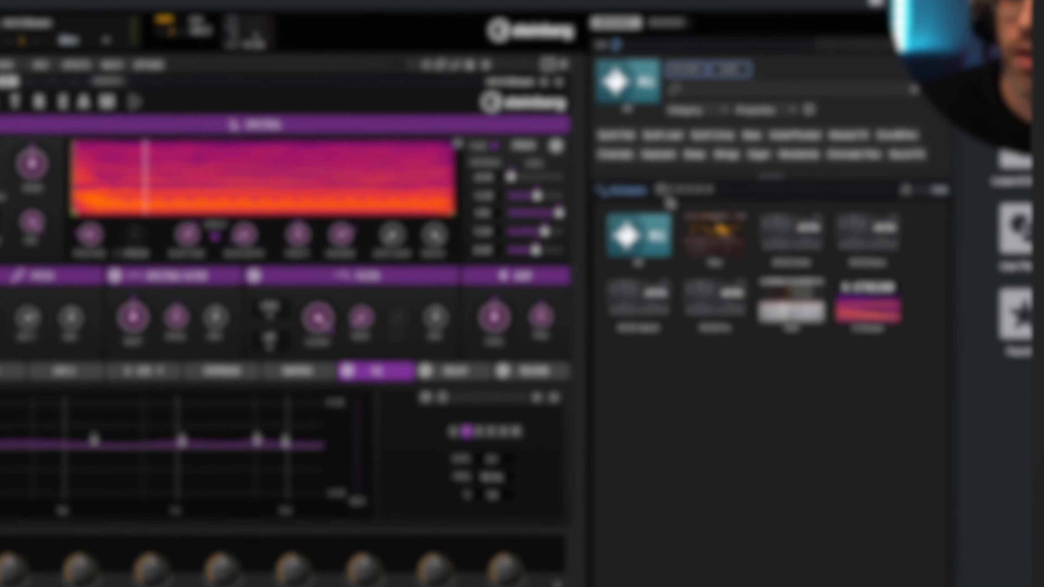
pyautogui.click(621, 191)
pyautogui.click(624, 217)
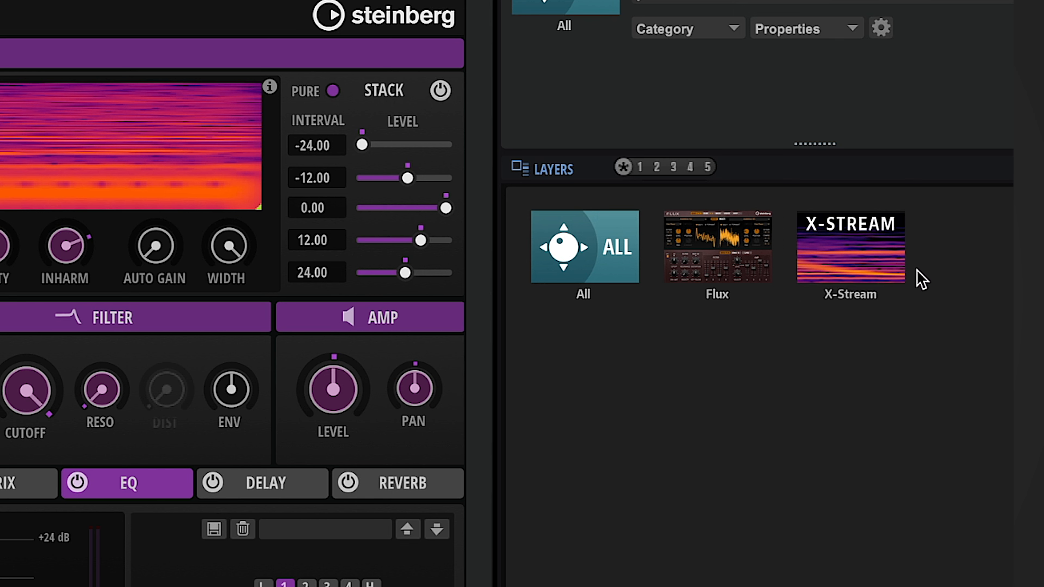
pyautogui.click(816, 266)
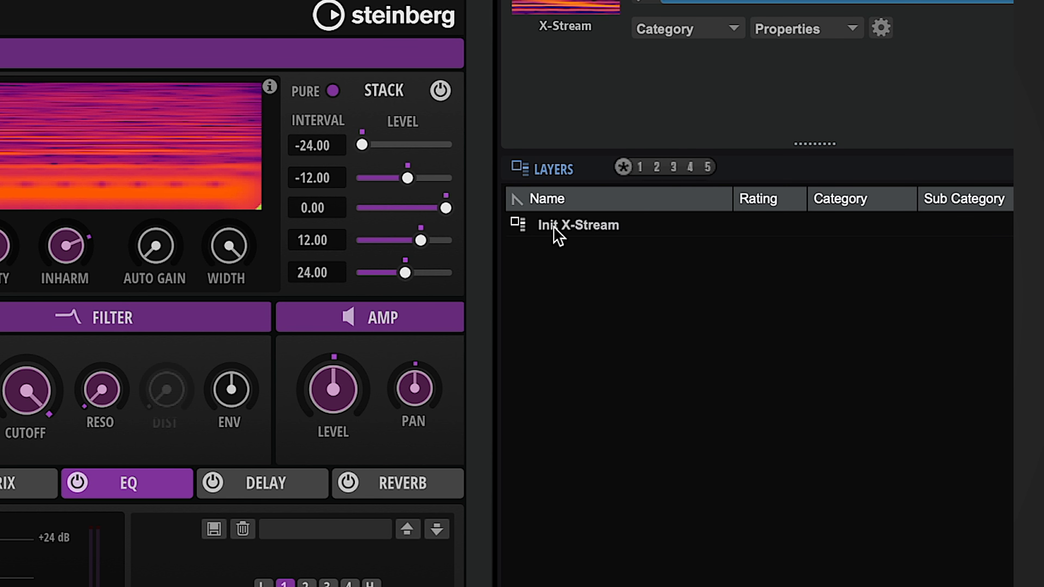
pyautogui.click(557, 233)
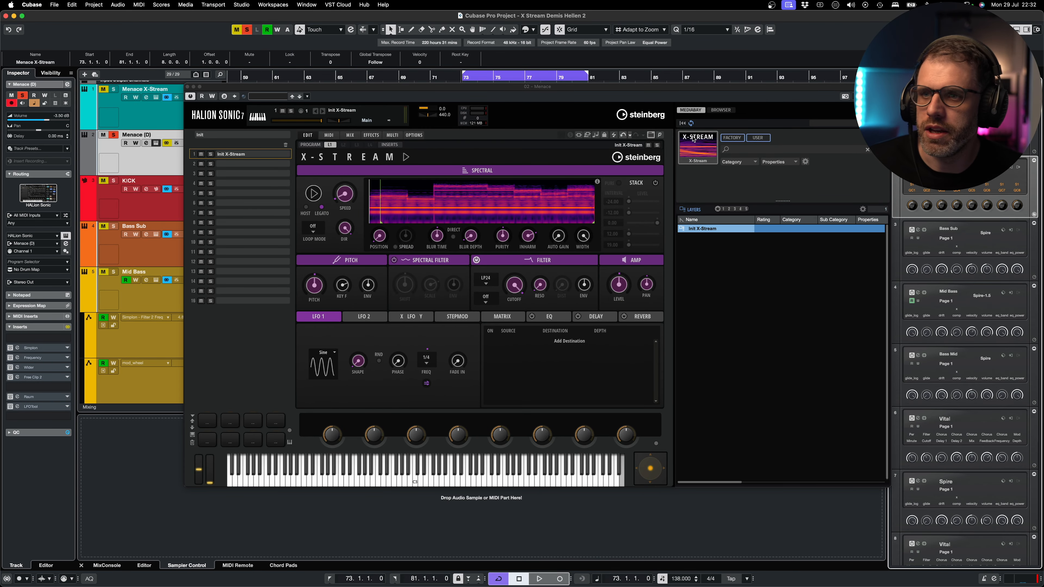
pyautogui.click(650, 135)
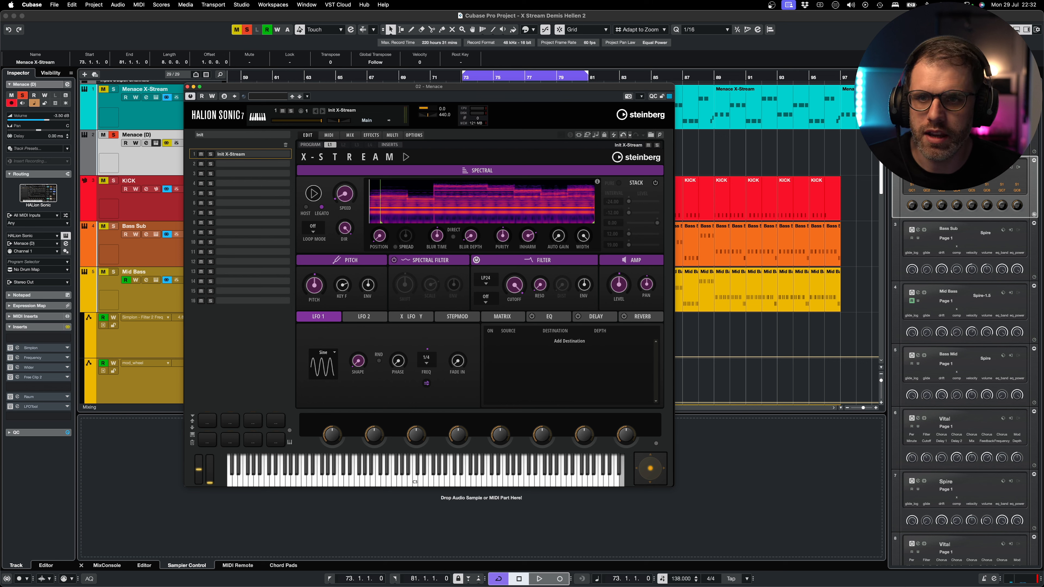
# Step: Load the sample DPTE2 Synth Stab - 003 - A from the file browser into the spectral display and start playback
pyautogui.click(925, 73)
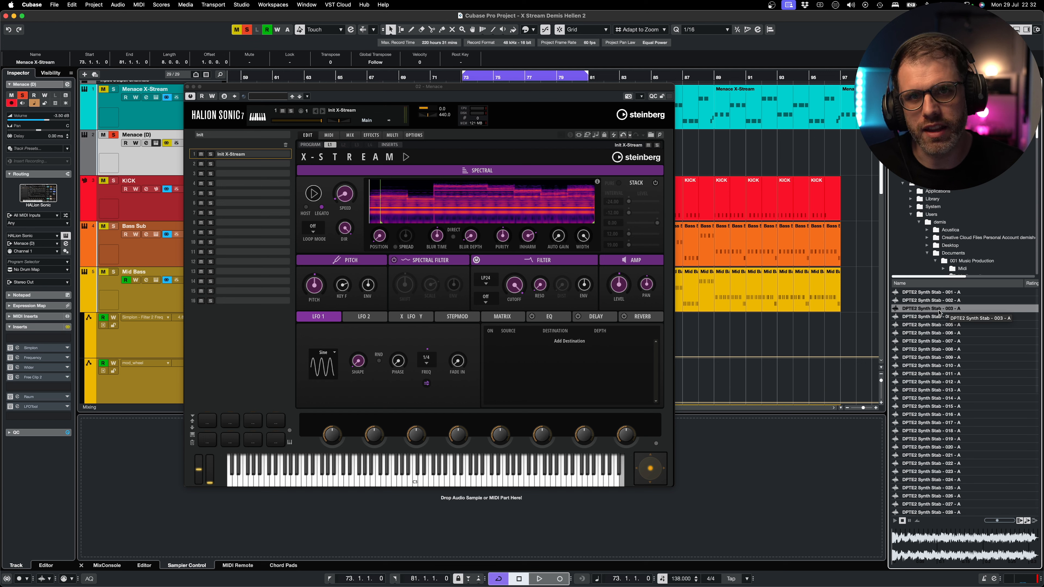
pyautogui.moveTo(938, 313); pyautogui.dragTo(536, 218)
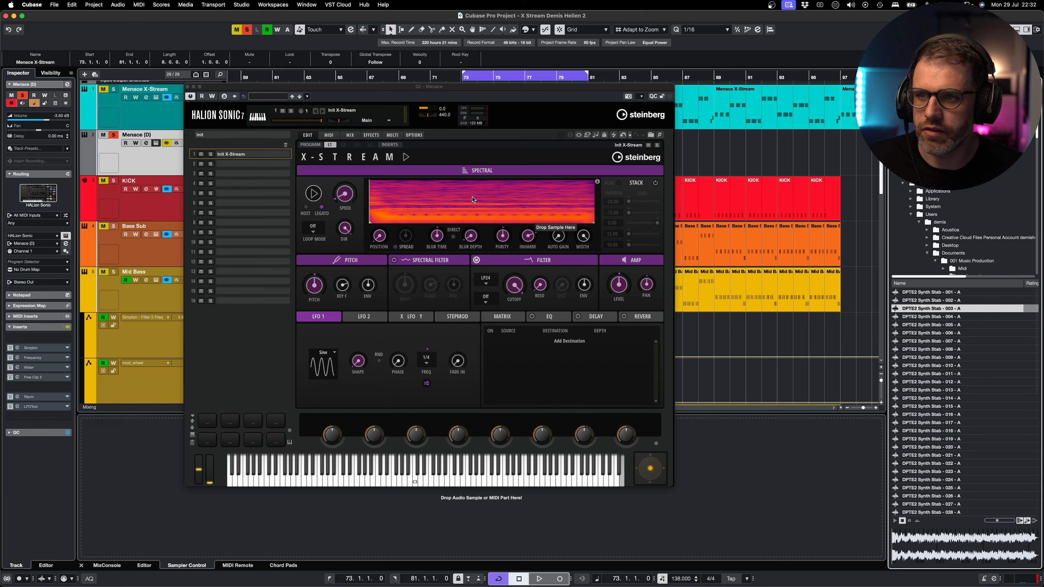
pyautogui.press('space')
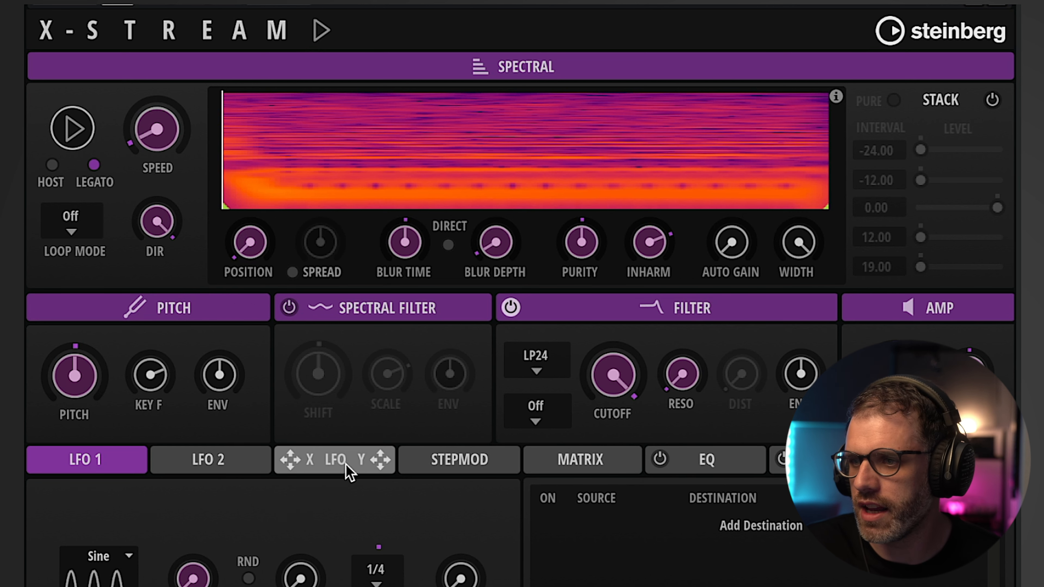
# Step: Look through the effect pages and the Spectral, Pitch, Spectral Filter, Filter and Amp edit pages, ending on the overview
pyautogui.click(704, 473)
pyautogui.click(781, 459)
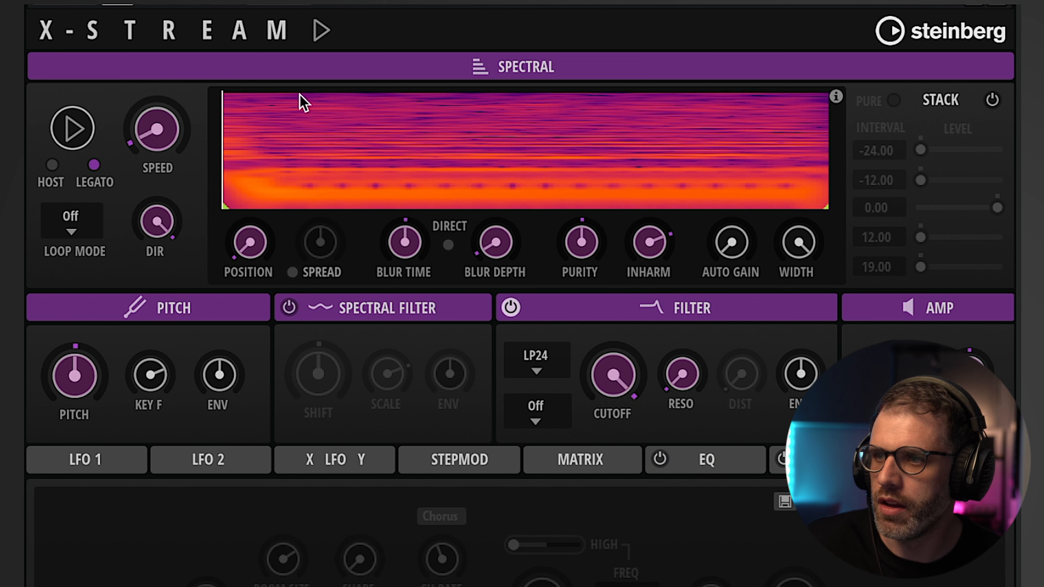
pyautogui.click(401, 73)
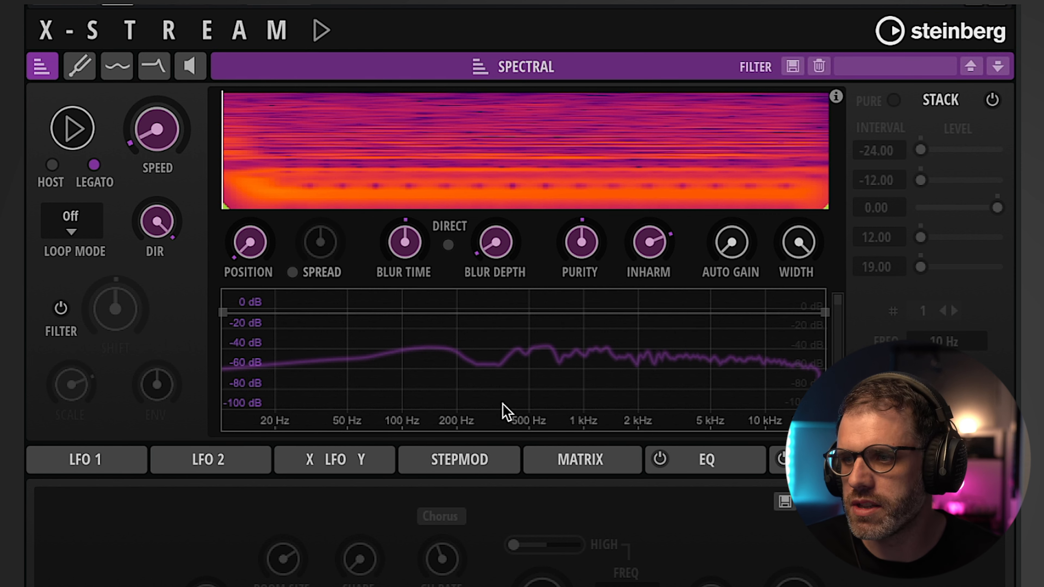
pyautogui.click(82, 65)
pyautogui.click(117, 70)
pyautogui.click(155, 68)
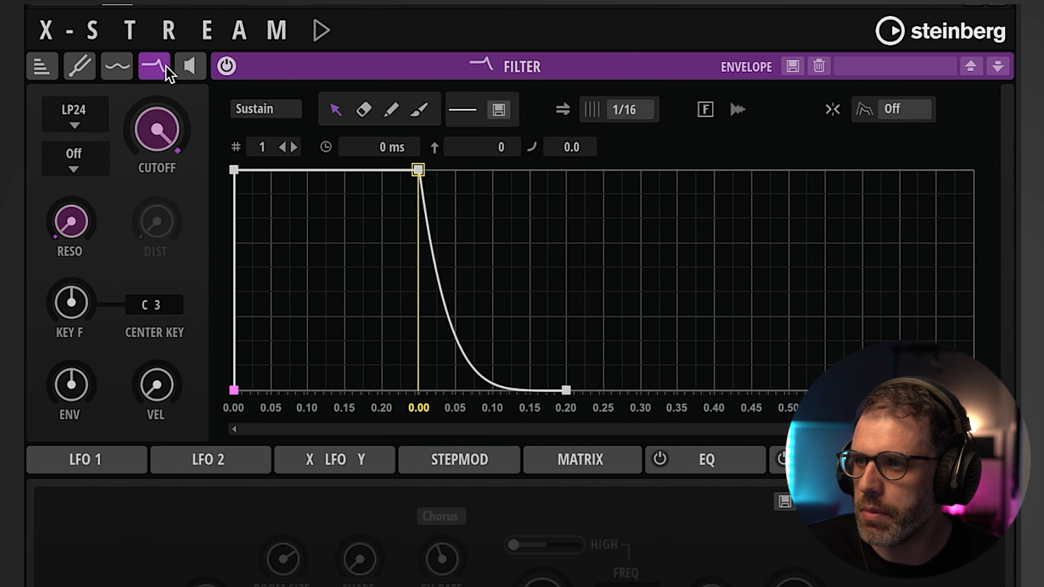
pyautogui.click(193, 69)
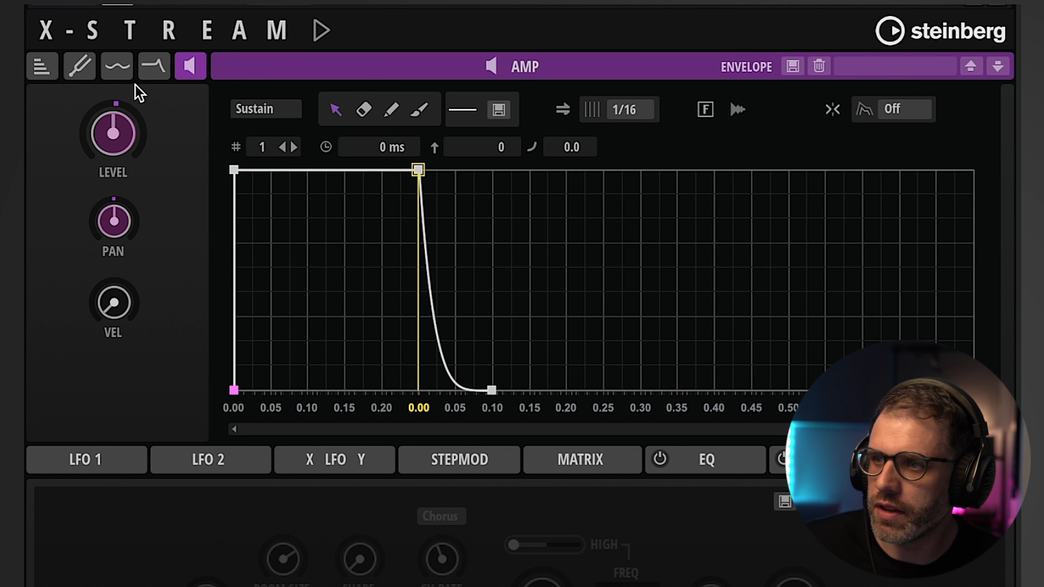
pyautogui.click(276, 75)
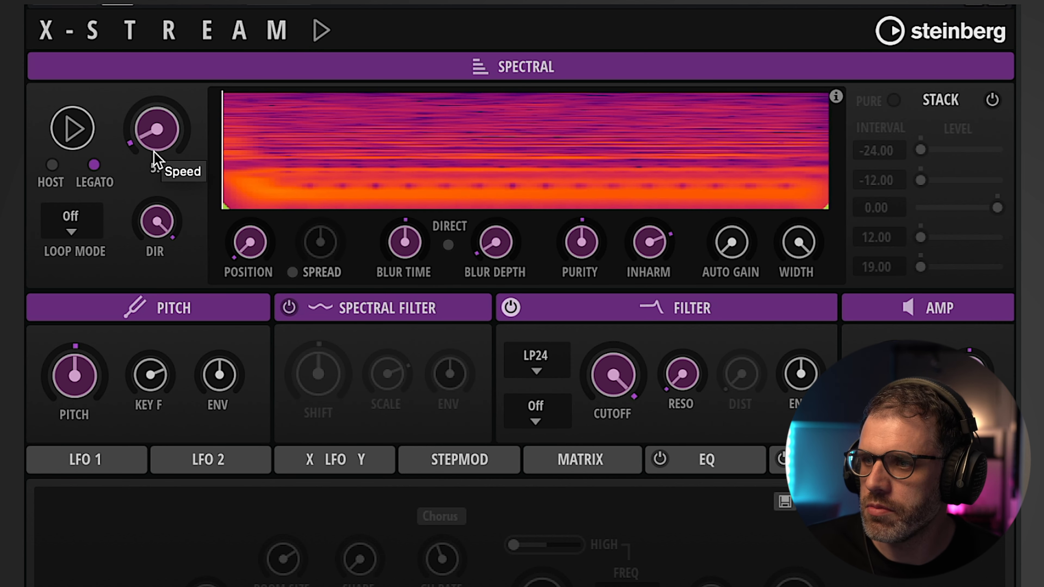
# Step: Raise Speed to its centre setting and move the playback Position about a quarter of the way into the sample
pyautogui.moveTo(154, 151); pyautogui.dragTo(161, 70)
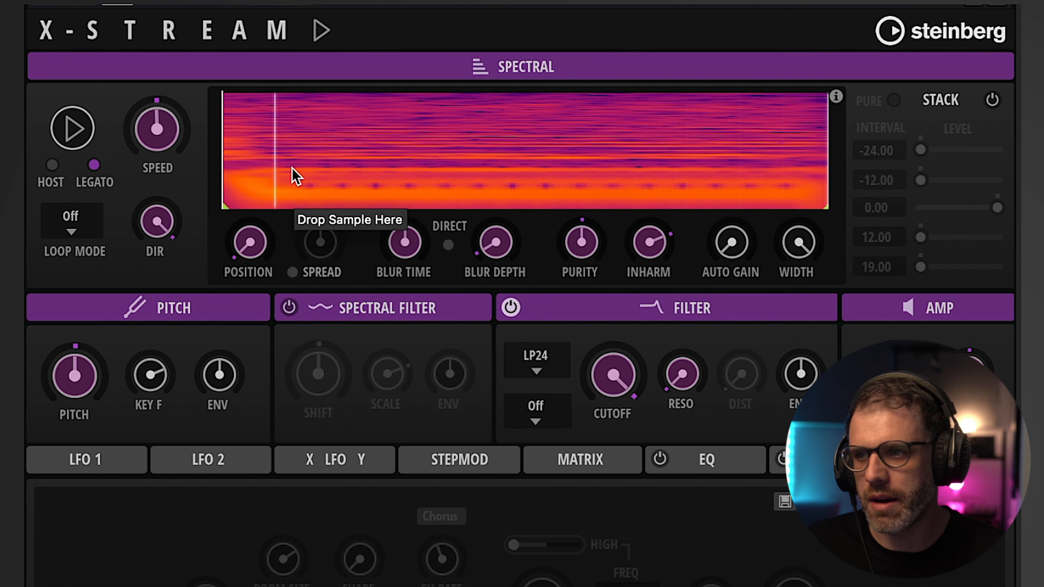
pyautogui.moveTo(251, 239); pyautogui.dragTo(255, 201)
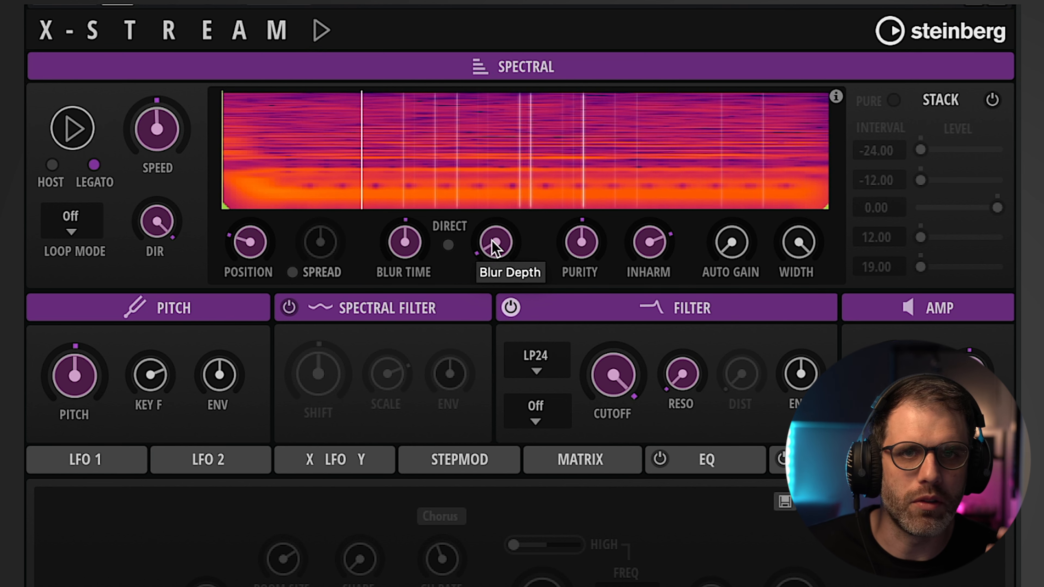
# Step: Try a stronger Blur Depth, settle it slightly above its original setting, and fine-tune Blur Time around its centre
pyautogui.moveTo(492, 241); pyautogui.dragTo(497, 193)
pyautogui.moveTo(500, 224); pyautogui.dragTo(506, 251)
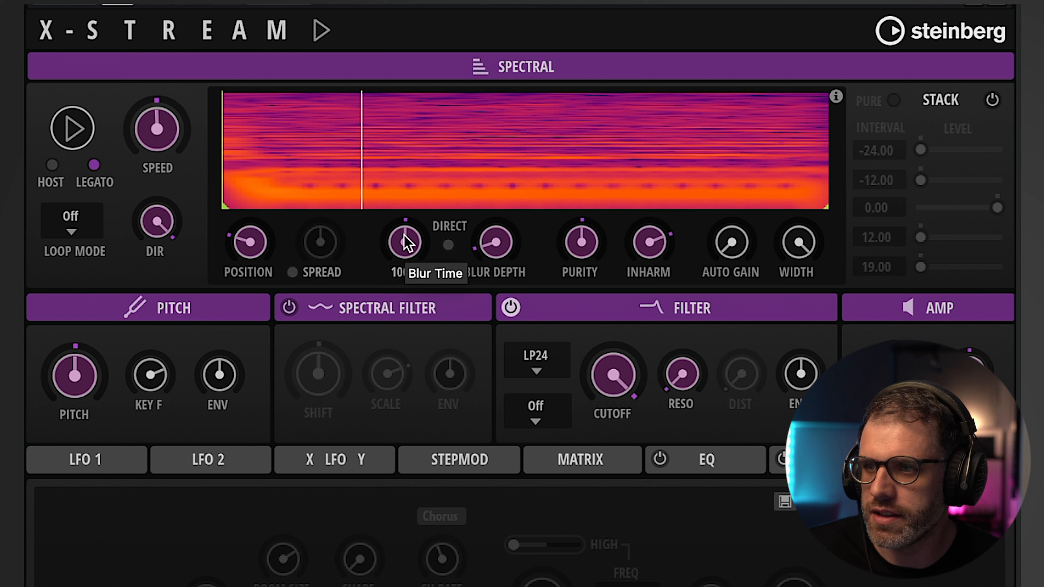
pyautogui.moveTo(405, 243)
pyautogui.mouseDown()
pyautogui.moveTo(390, 226)
pyautogui.moveTo(386, 326)
pyautogui.moveTo(391, 140)
pyautogui.moveTo(397, 237)
pyautogui.mouseUp()
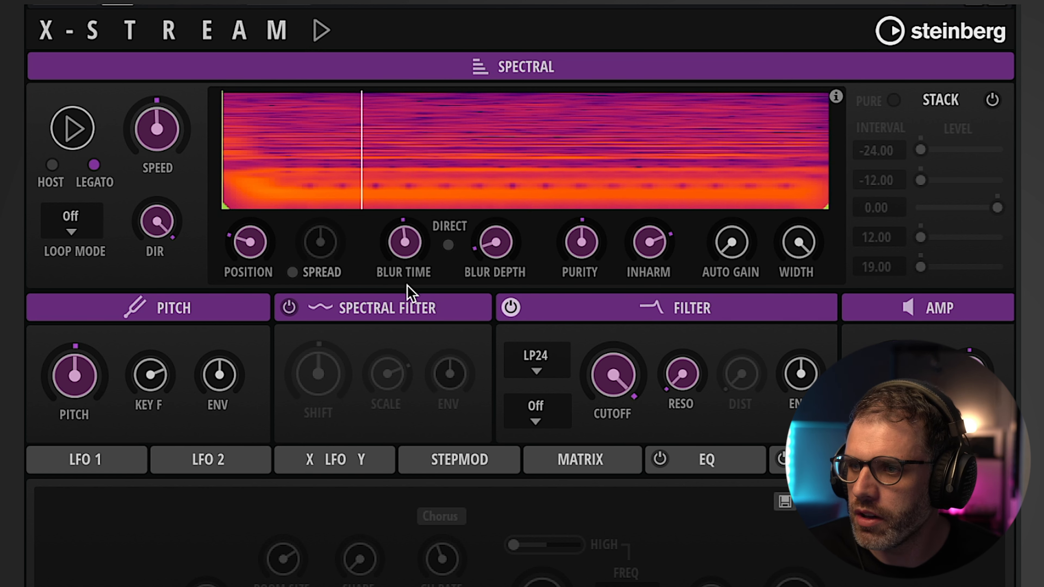
pyautogui.moveTo(412, 258)
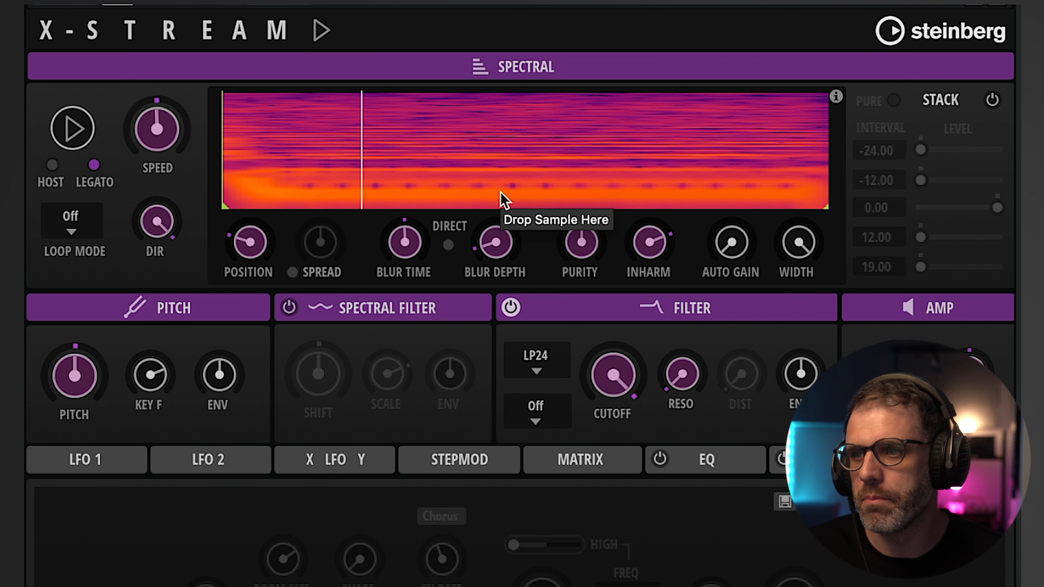
# Step: Compare the blur with Direct on and off, leave Direct on, and adjust Blur Time slightly
pyautogui.click(449, 246)
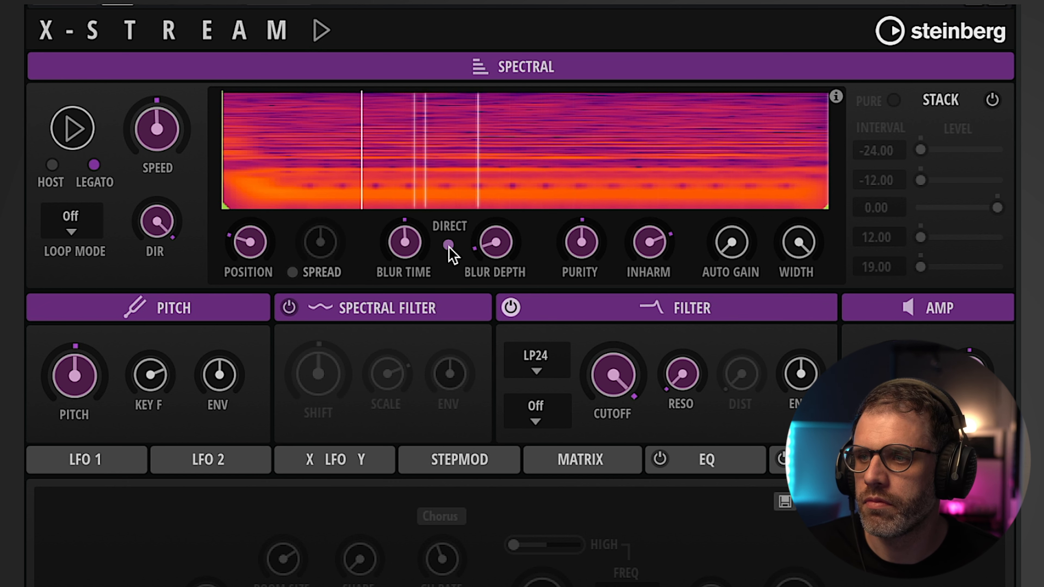
pyautogui.click(449, 246)
pyautogui.click(449, 246)
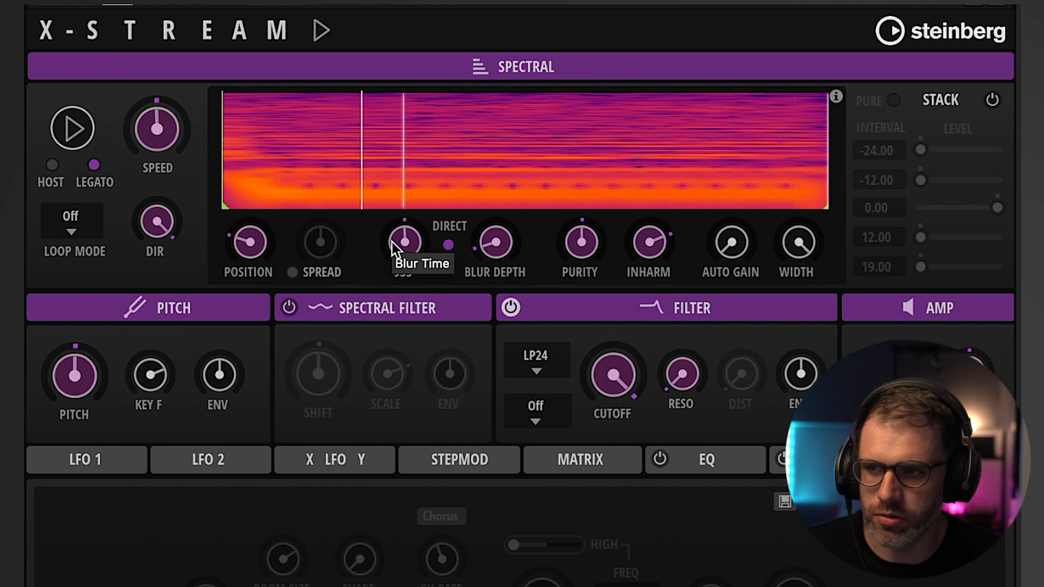
pyautogui.moveTo(393, 246)
pyautogui.mouseDown()
pyautogui.moveTo(371, 329)
pyautogui.moveTo(394, 167)
pyautogui.moveTo(394, 242)
pyautogui.mouseUp()
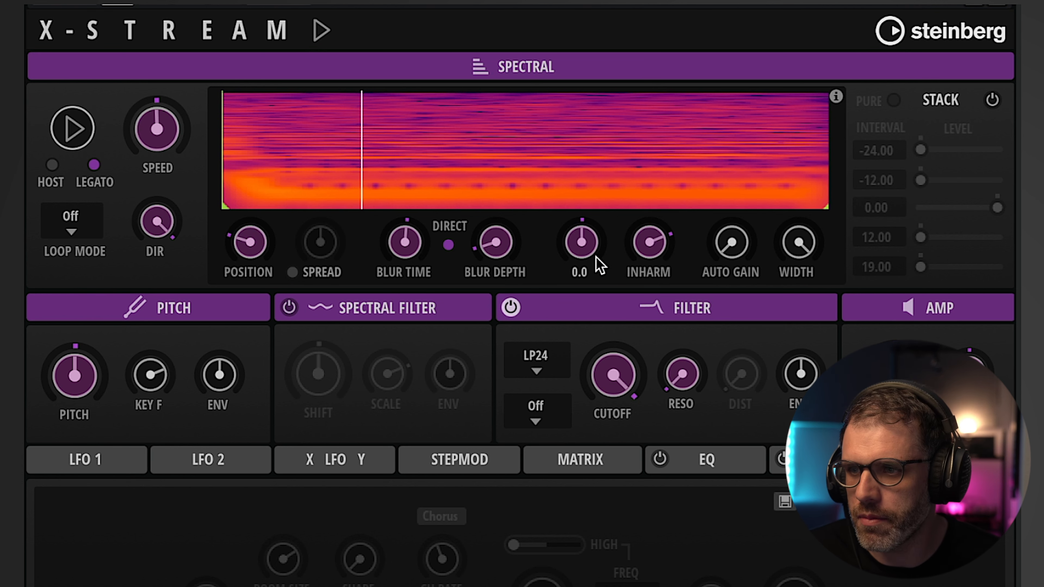
# Step: Try different Purity and Inharm amounts, and set Inharm to 100 and Purity to 0
pyautogui.moveTo(597, 257)
pyautogui.mouseDown()
pyautogui.moveTo(601, 186)
pyautogui.moveTo(610, 240)
pyautogui.moveTo(595, 277)
pyautogui.mouseUp()
pyautogui.moveTo(662, 263)
pyautogui.mouseDown()
pyautogui.moveTo(675, 372)
pyautogui.moveTo(659, 316)
pyautogui.moveTo(674, 273)
pyautogui.mouseUp()
pyautogui.doubleClick(648, 272)
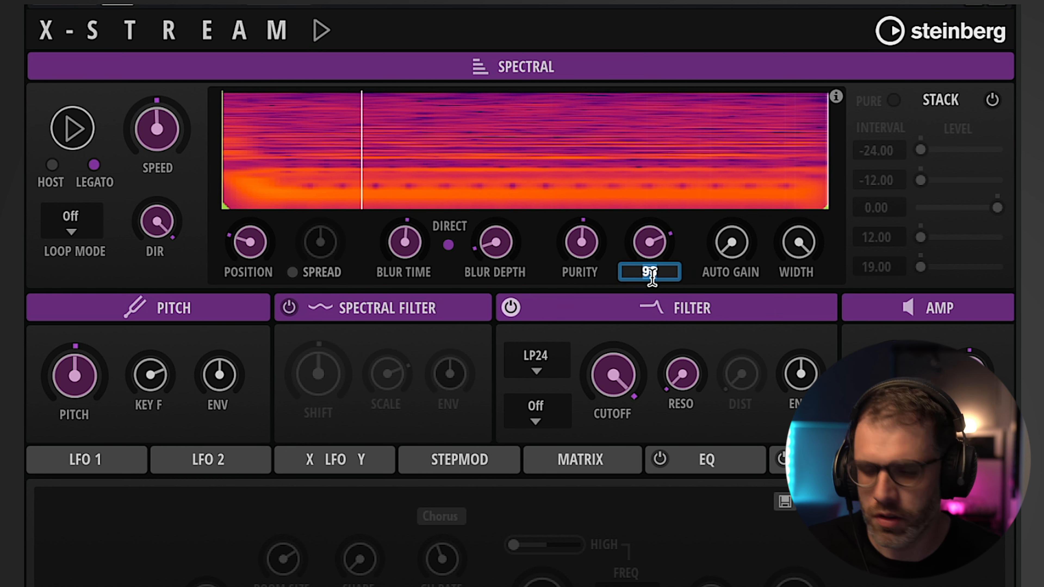
pyautogui.write('100')
pyautogui.doubleClick(583, 273)
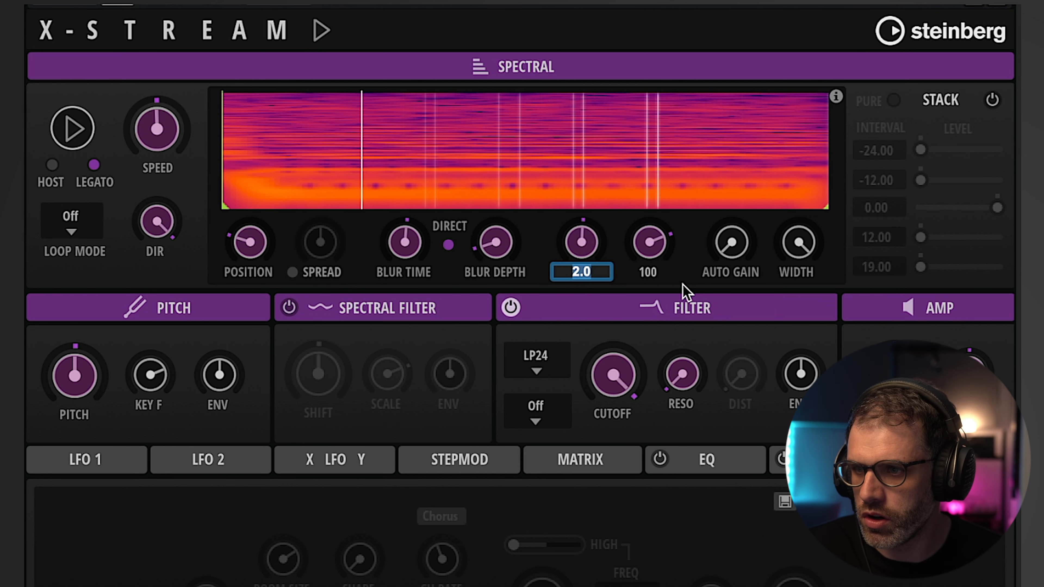
pyautogui.write('0')
pyautogui.press('Return')
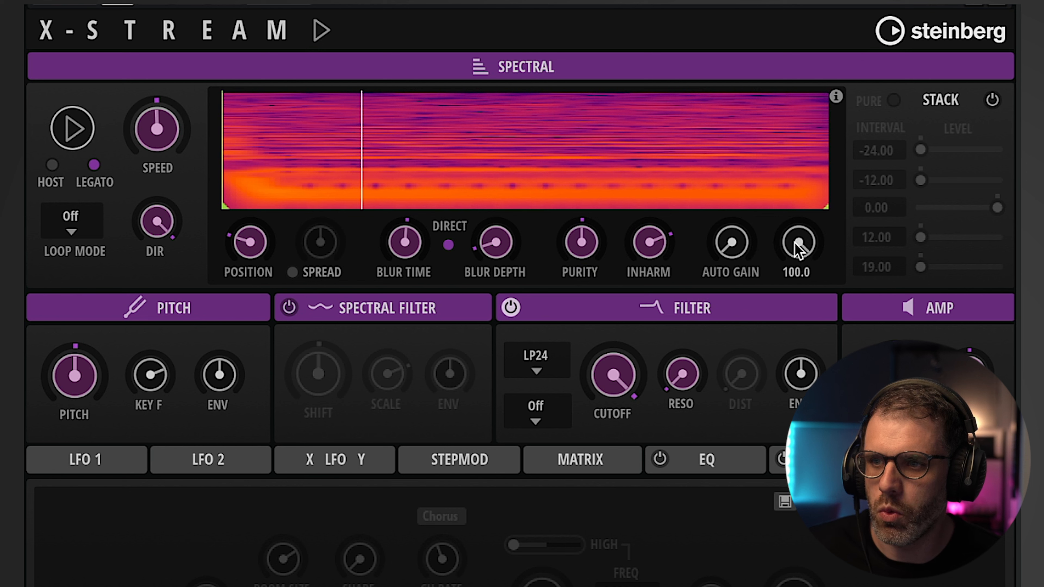
# Step: Narrow the stereo Width and widen it again to slightly below its maximum
pyautogui.moveTo(799, 242); pyautogui.dragTo(794, 391)
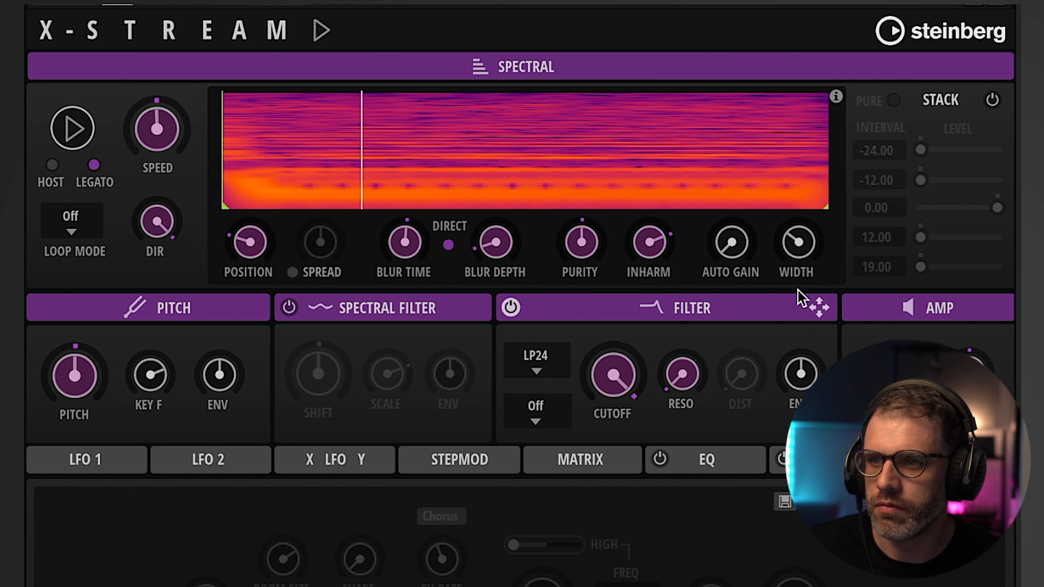
pyautogui.moveTo(800, 249); pyautogui.dragTo(814, 137)
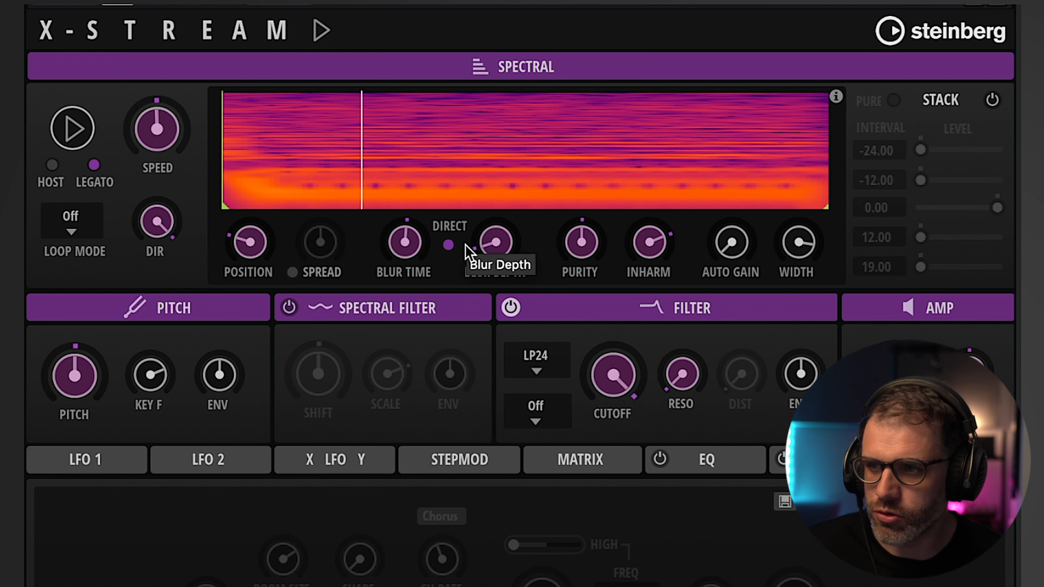
# Step: Turn on the Stack section and change its fifth interval to 24 semitones
pyautogui.click(992, 100)
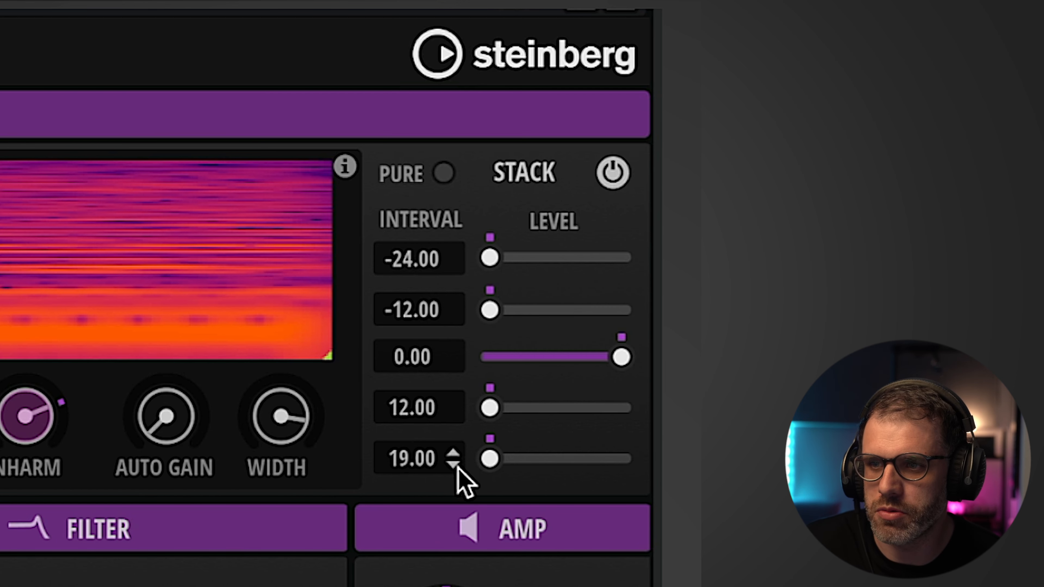
pyautogui.click(406, 458)
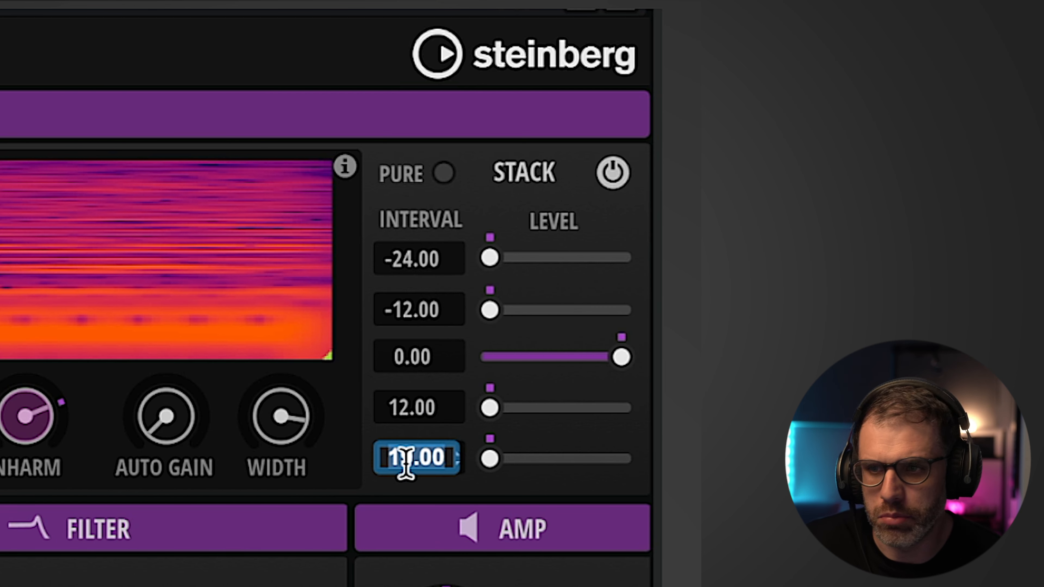
pyautogui.write('24')
pyautogui.press('Return')
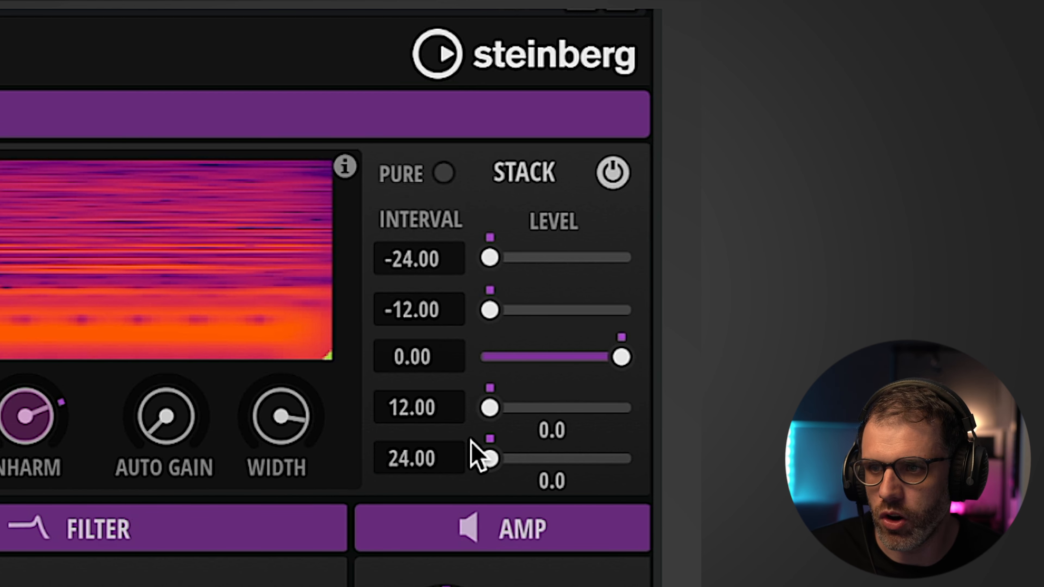
# Step: Try the 24.00 interval alone, then blend the -12.00, 12.00 and 24.00 intervals at medium levels, with 12.00 at about 76
pyautogui.moveTo(477, 421)
pyautogui.mouseDown()
pyautogui.moveTo(571, 415)
pyautogui.moveTo(492, 431)
pyautogui.mouseUp()
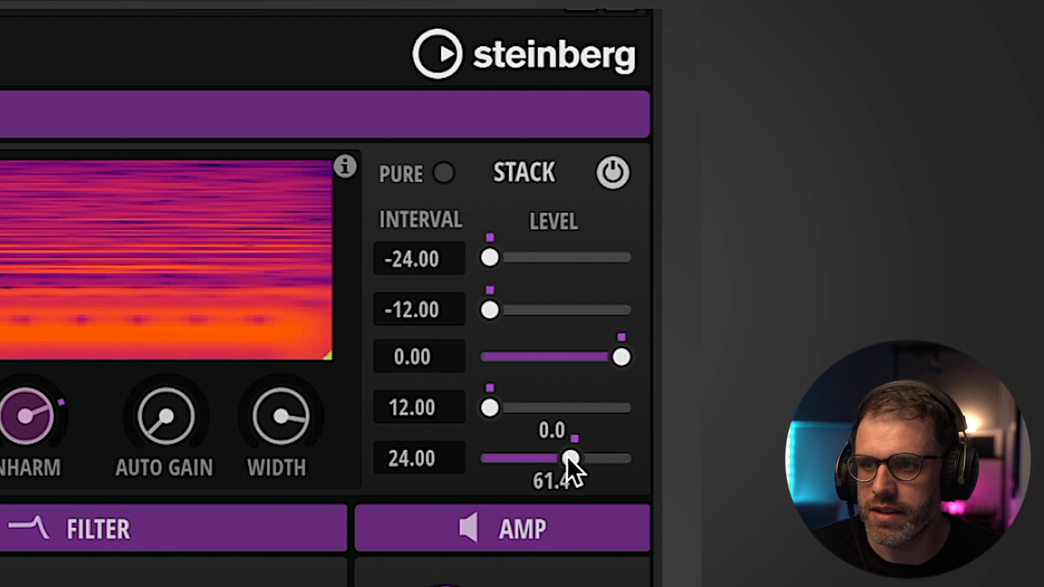
pyautogui.moveTo(564, 454); pyautogui.dragTo(490, 457)
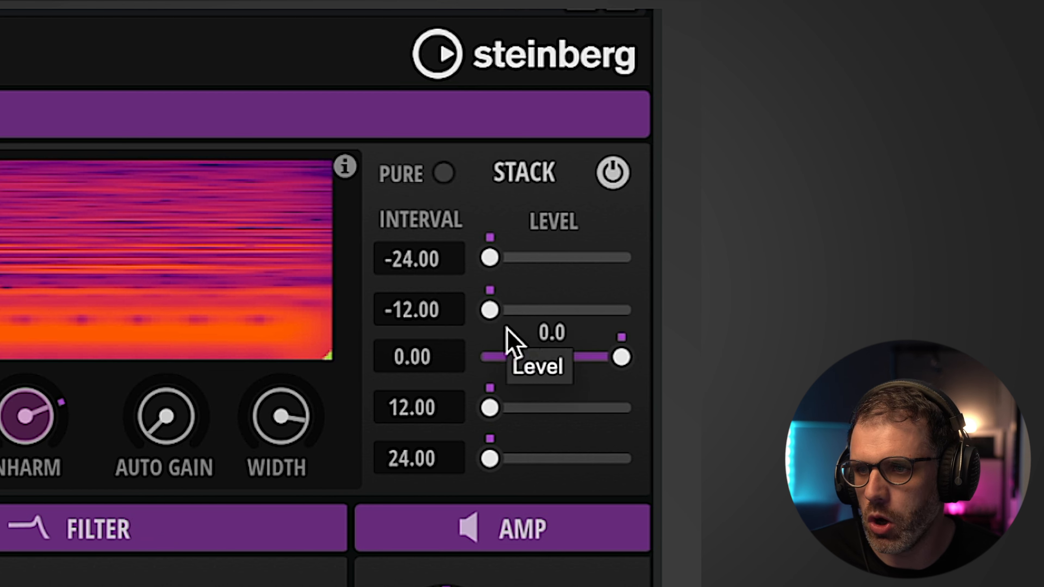
pyautogui.moveTo(490, 310); pyautogui.dragTo(571, 312)
pyautogui.moveTo(490, 408); pyautogui.dragTo(587, 411)
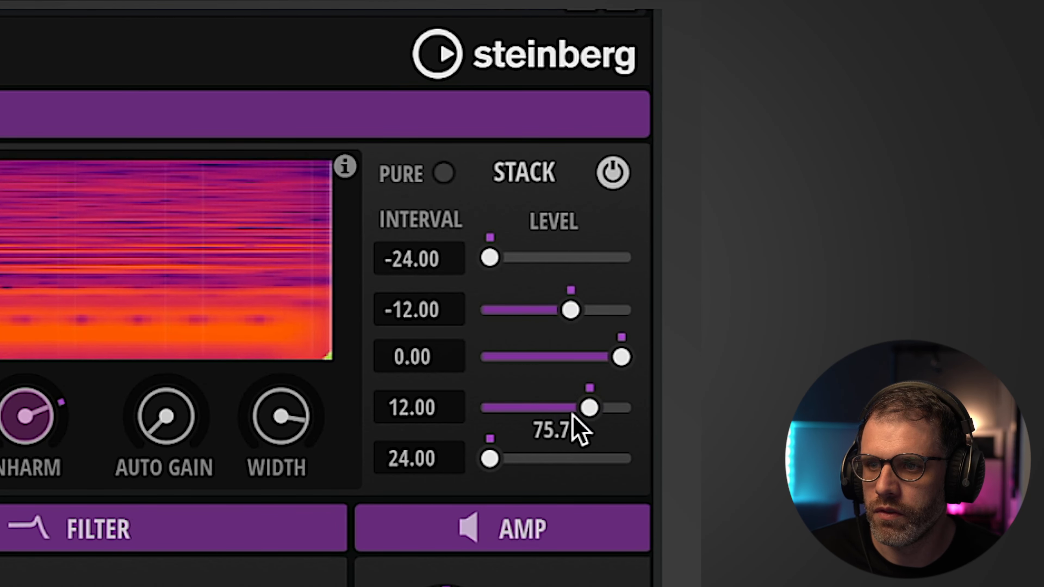
pyautogui.moveTo(490, 458); pyautogui.dragTo(550, 457)
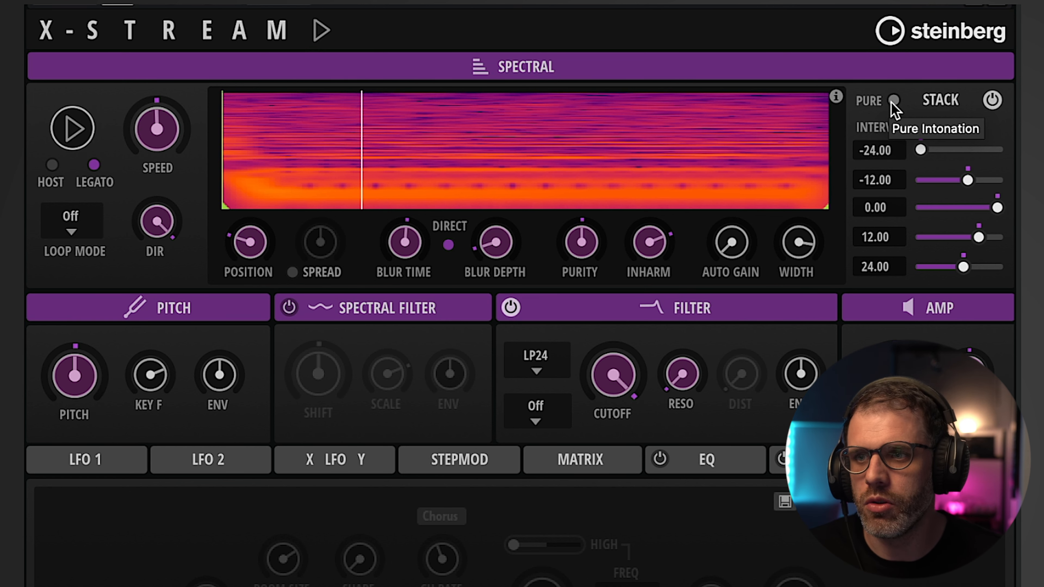
# Step: Enable Pure intonation for the stack and set the Pitch to 3
pyautogui.click(894, 100)
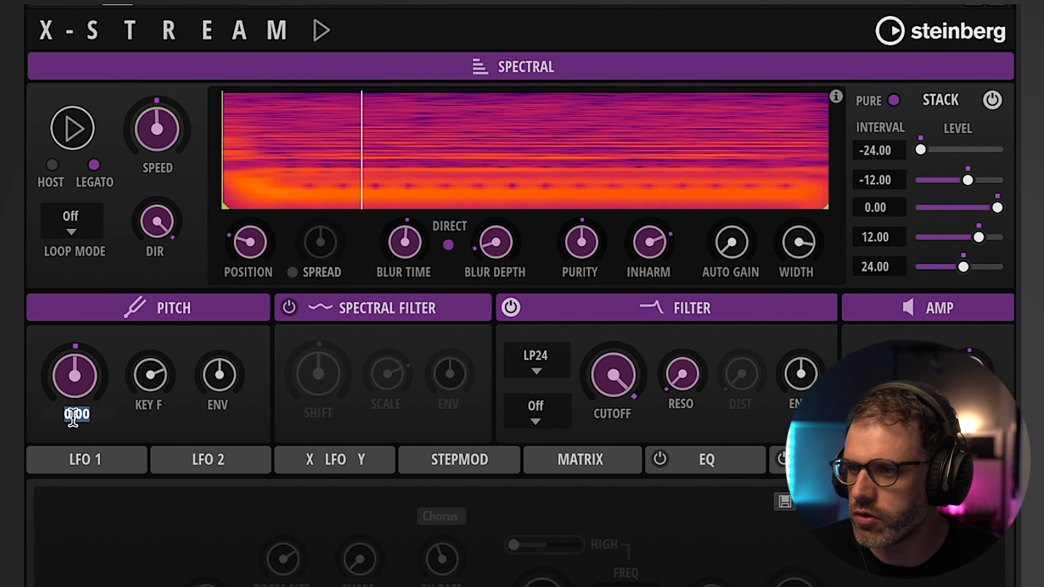
pyautogui.doubleClick(74, 415)
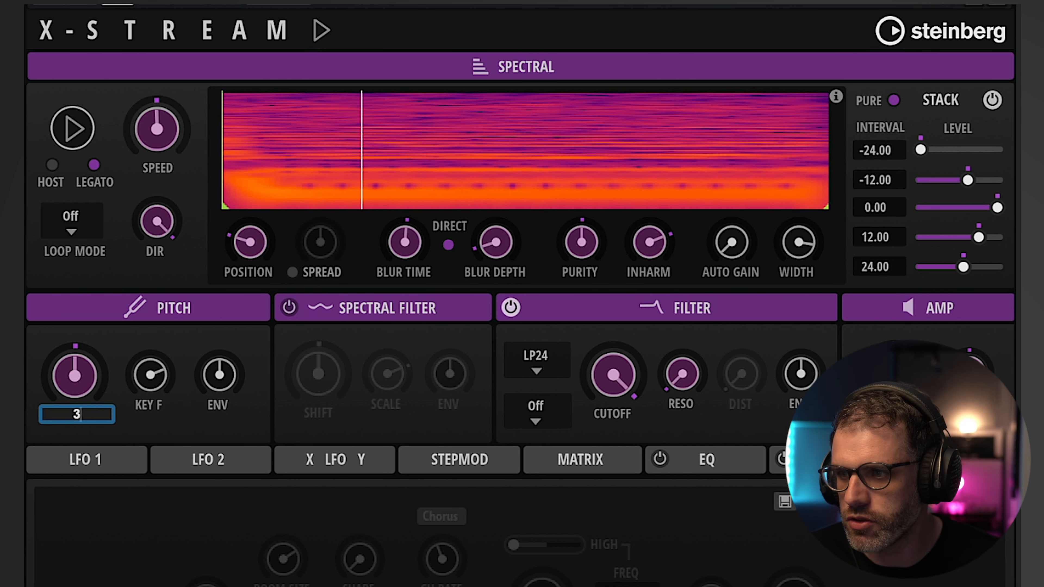
pyautogui.press('Return')
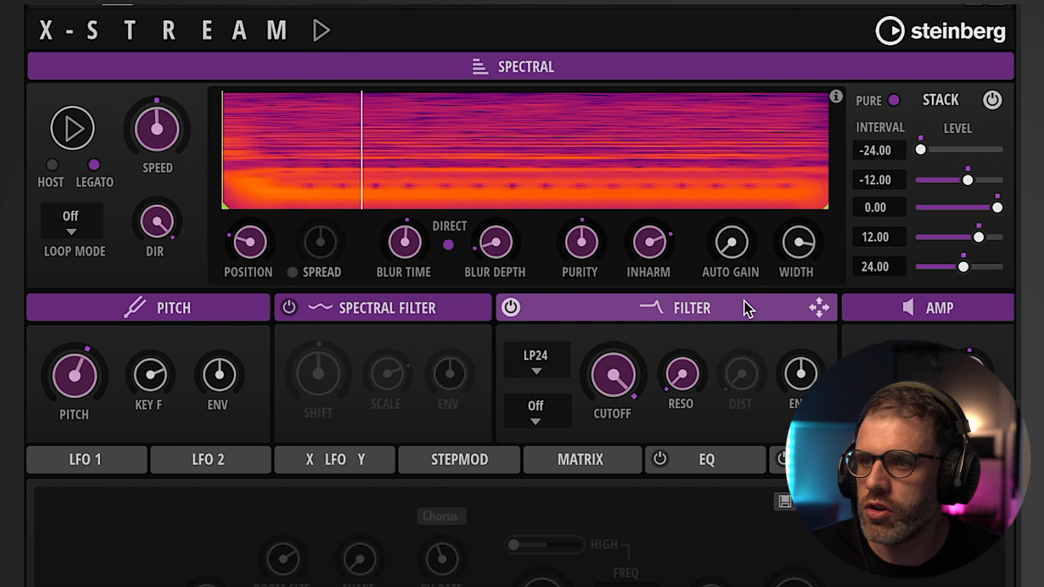
# Step: Expand the Spectral section, turn on its filter, and add seven points along the flat curve between about 50 Hz and 7 kHz
pyautogui.click(312, 75)
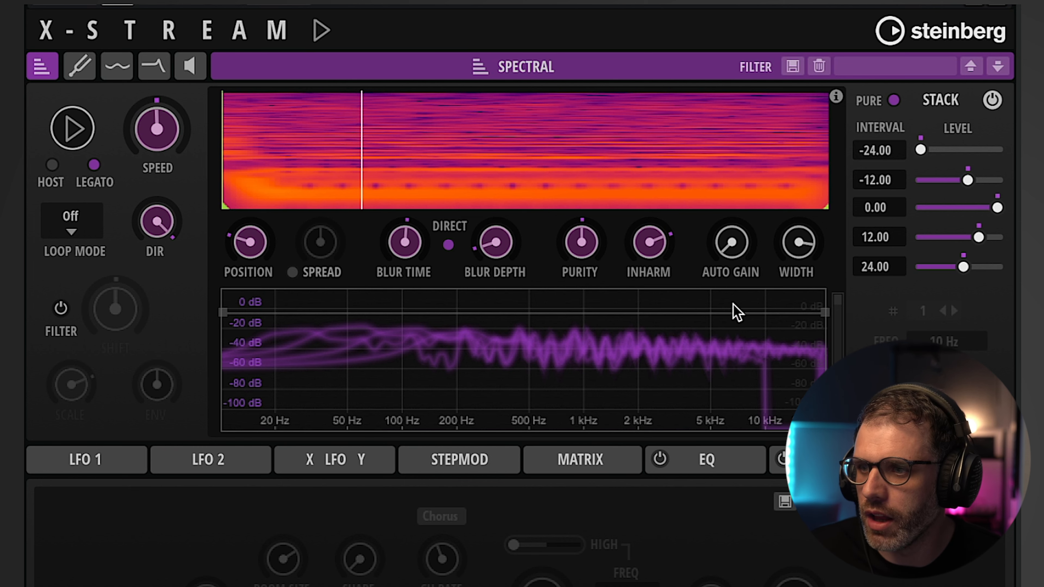
pyautogui.click(60, 308)
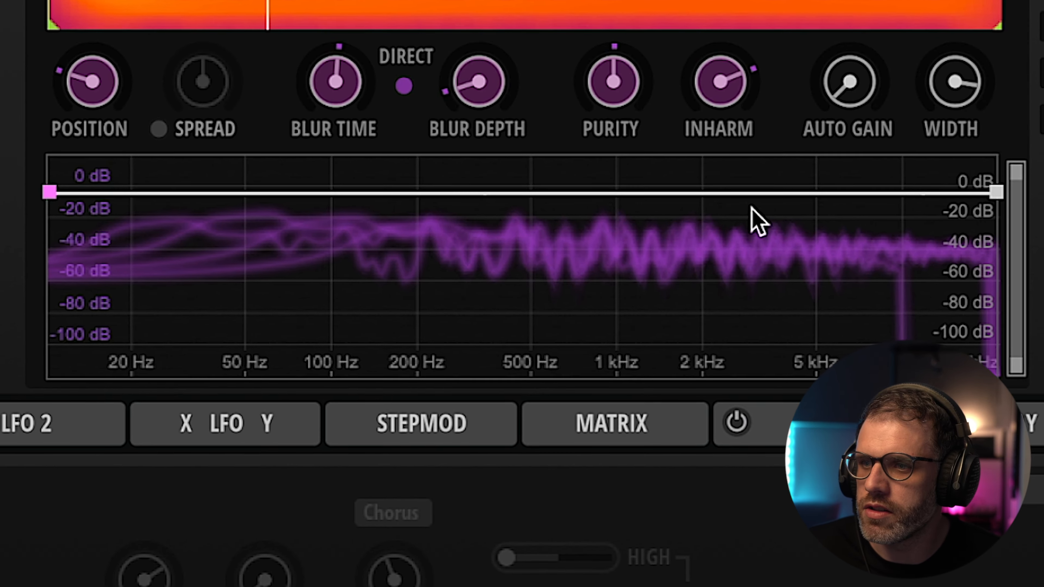
pyautogui.doubleClick(773, 194)
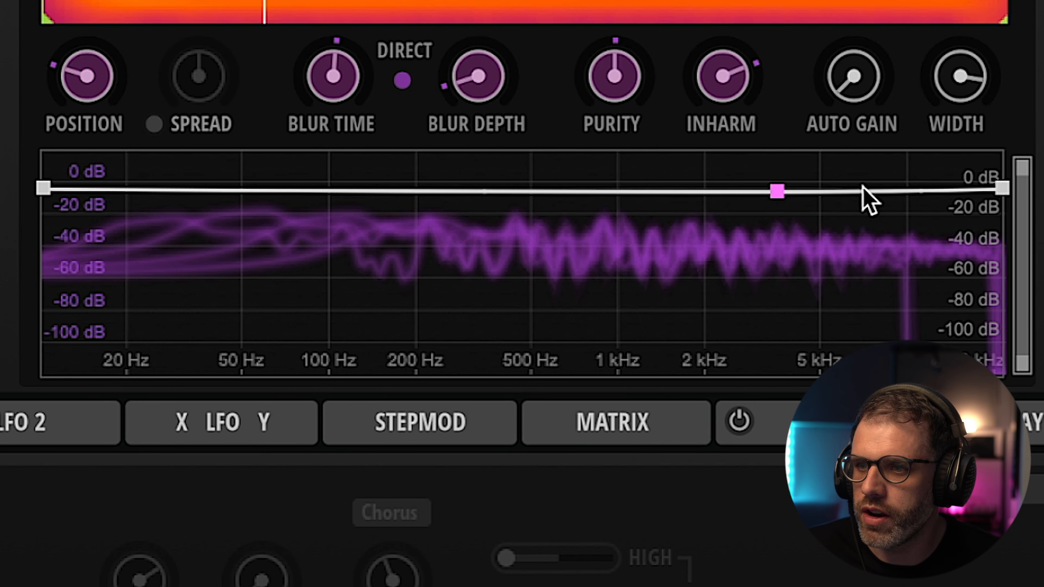
pyautogui.doubleClick(862, 188)
pyautogui.doubleClick(579, 192)
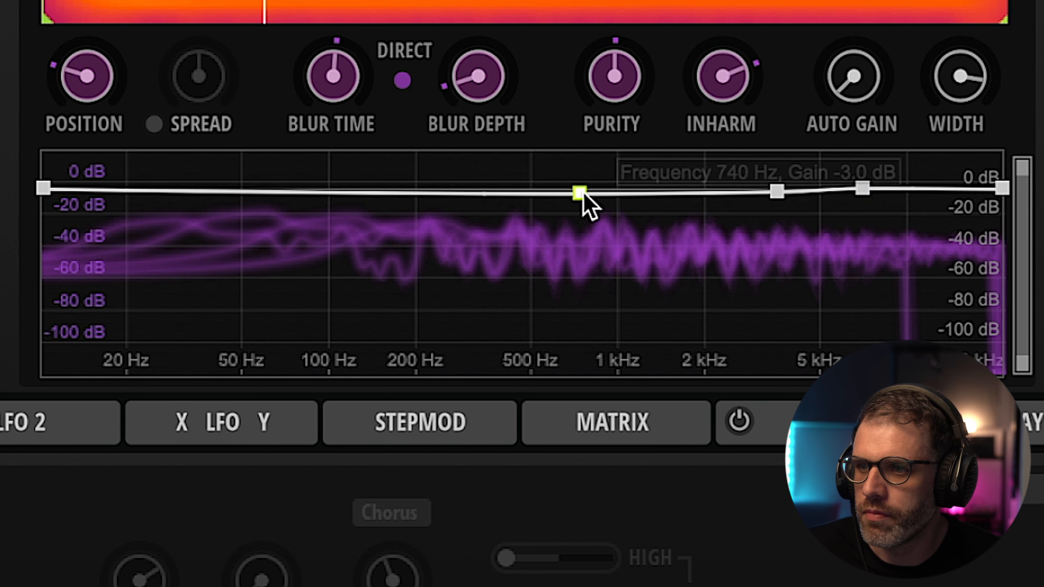
pyautogui.doubleClick(511, 193)
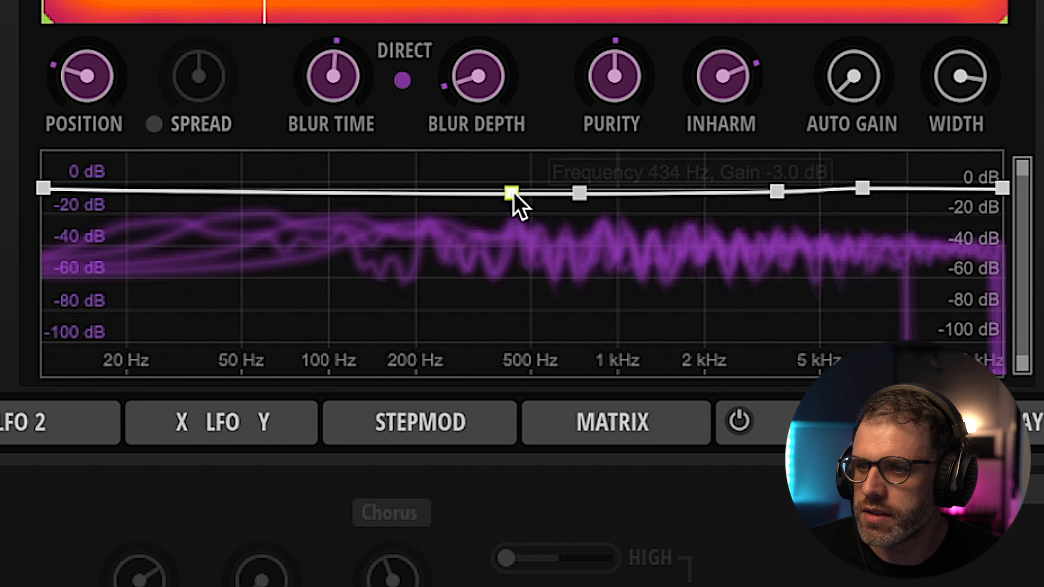
pyautogui.doubleClick(237, 191)
pyautogui.doubleClick(396, 193)
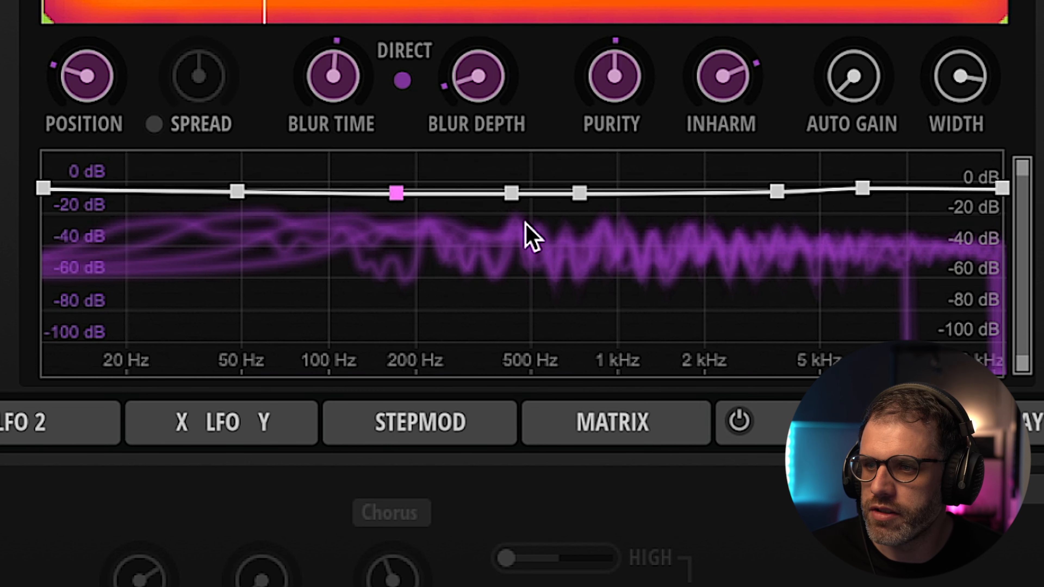
pyautogui.doubleClick(811, 190)
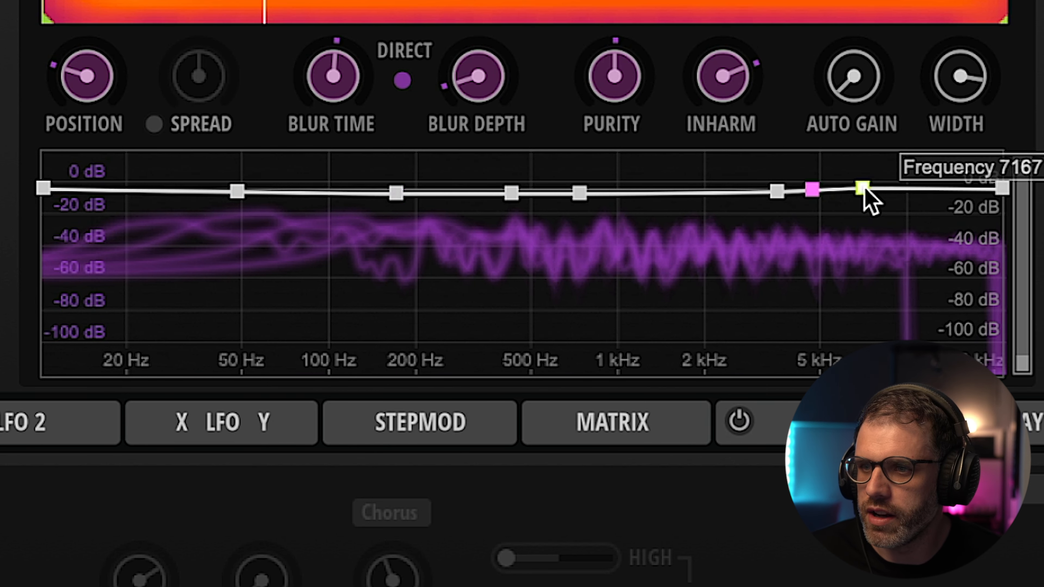
# Step: Shape the filter curve's highs by moving the 7 kHz point higher in frequency and raising the 4841 Hz point into a small boost
pyautogui.moveTo(863, 190); pyautogui.dragTo(883, 190)
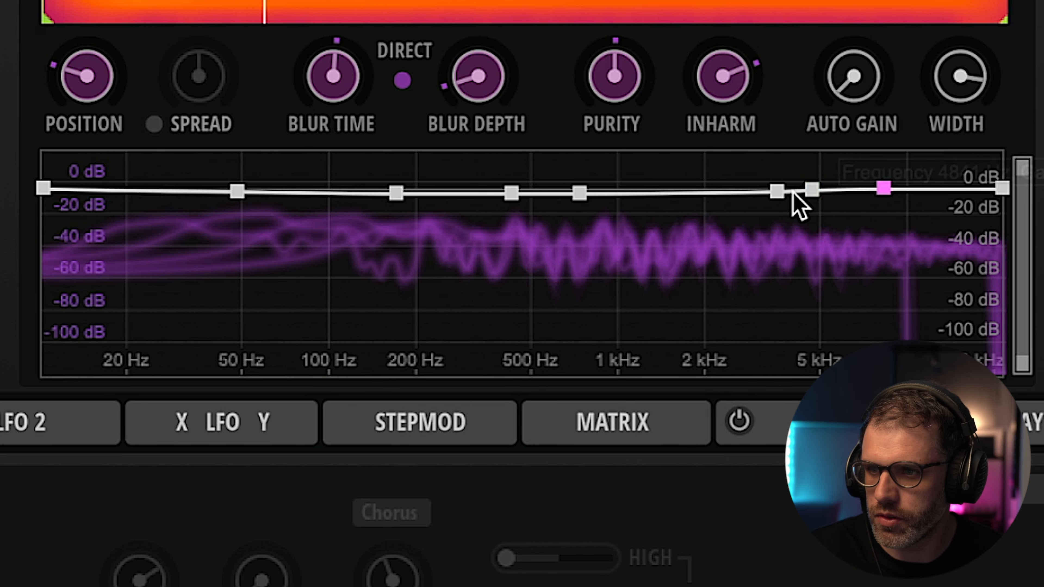
pyautogui.click(777, 191)
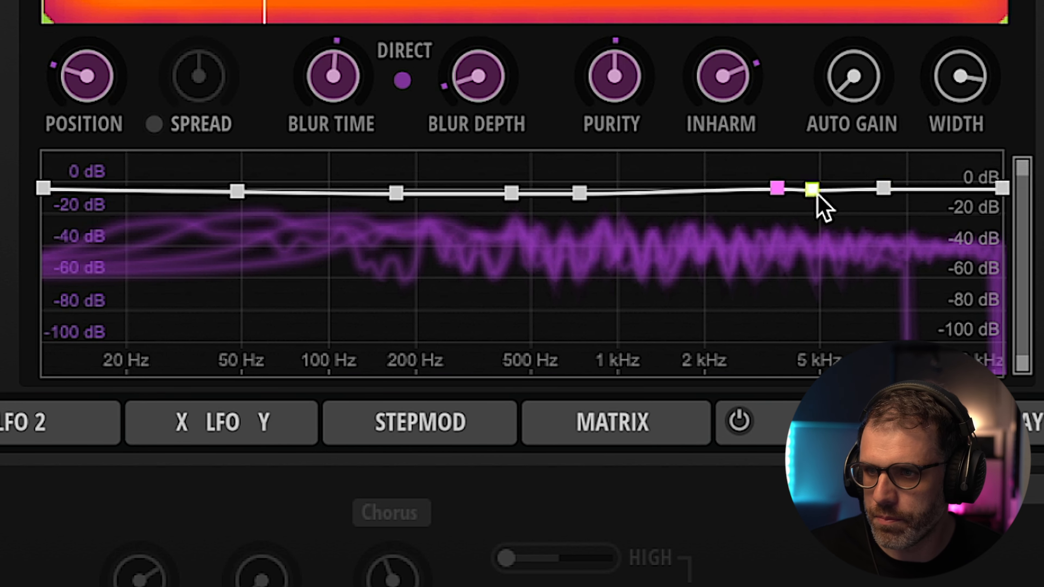
pyautogui.moveTo(811, 194)
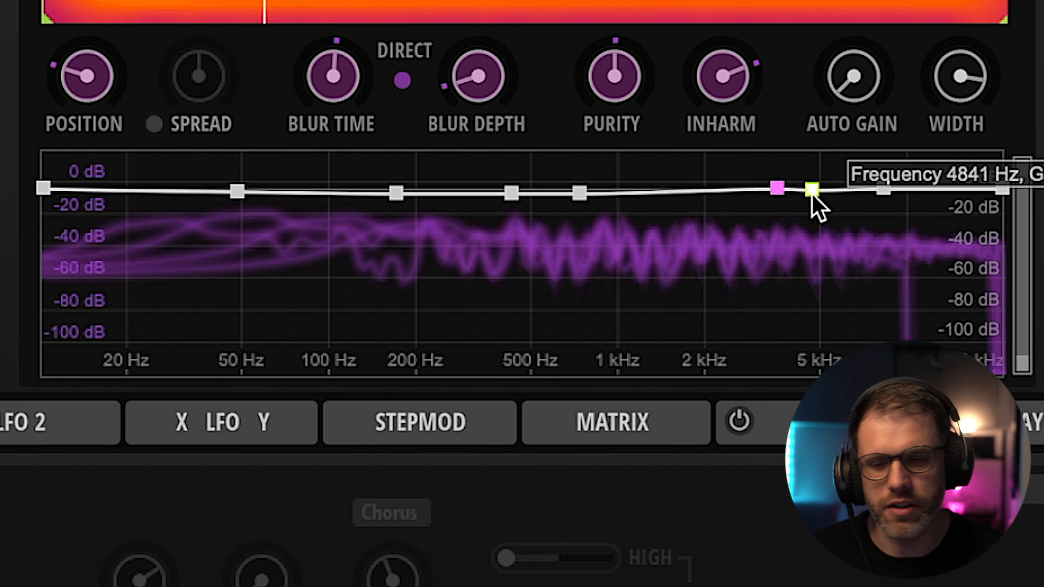
pyautogui.moveTo(817, 195)
pyautogui.mouseDown()
pyautogui.moveTo(830, 176)
pyautogui.moveTo(824, 186)
pyautogui.mouseUp()
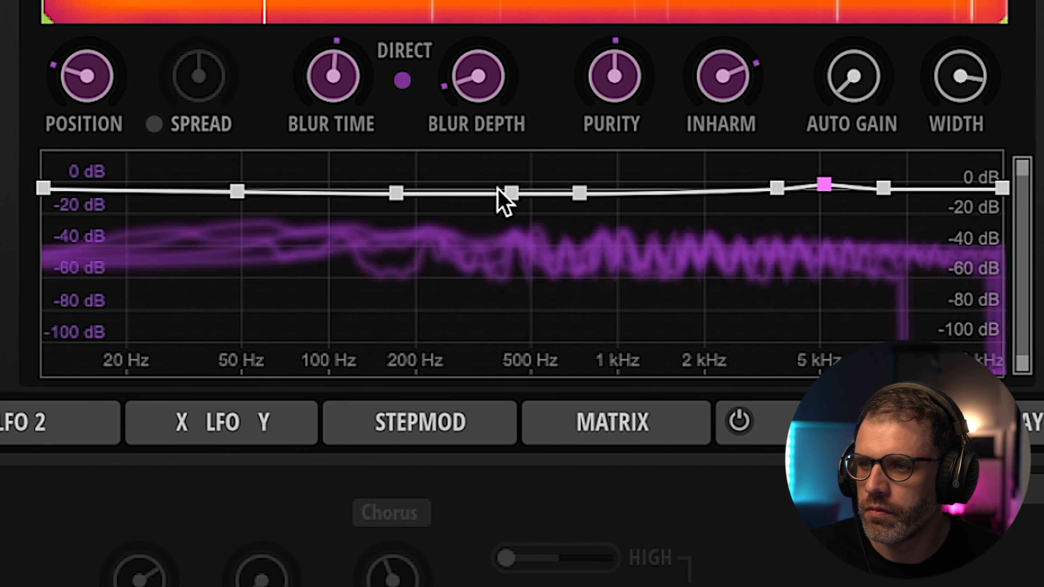
# Step: Shape a gentle midrange boost of 3.9 dB at 729 Hz on the filter curve, with neighbouring points spaced around it
pyautogui.moveTo(496, 182); pyautogui.dragTo(495, 182)
pyautogui.moveTo(569, 196); pyautogui.dragTo(664, 192)
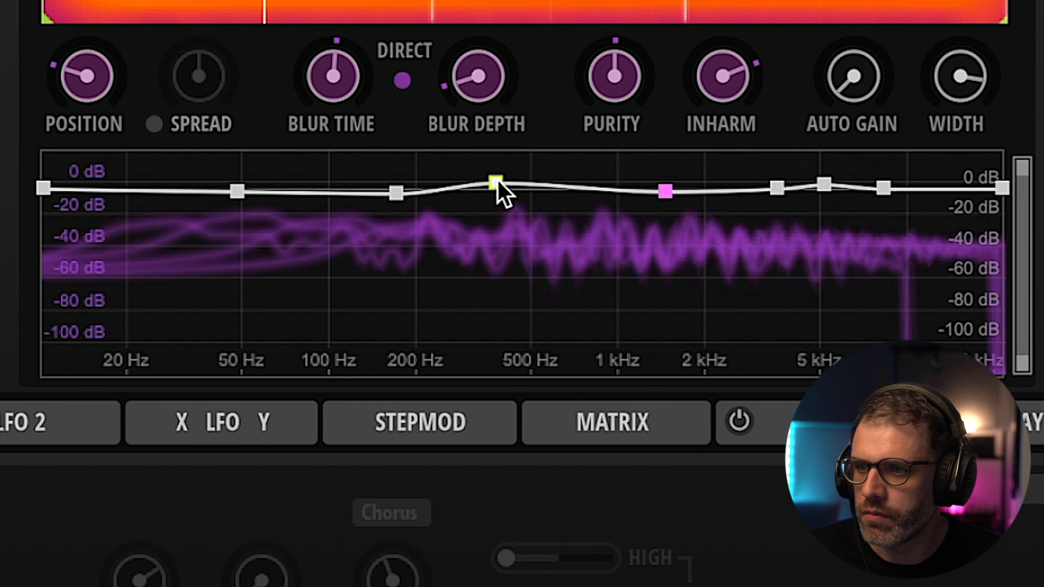
pyautogui.moveTo(496, 181); pyautogui.dragTo(575, 184)
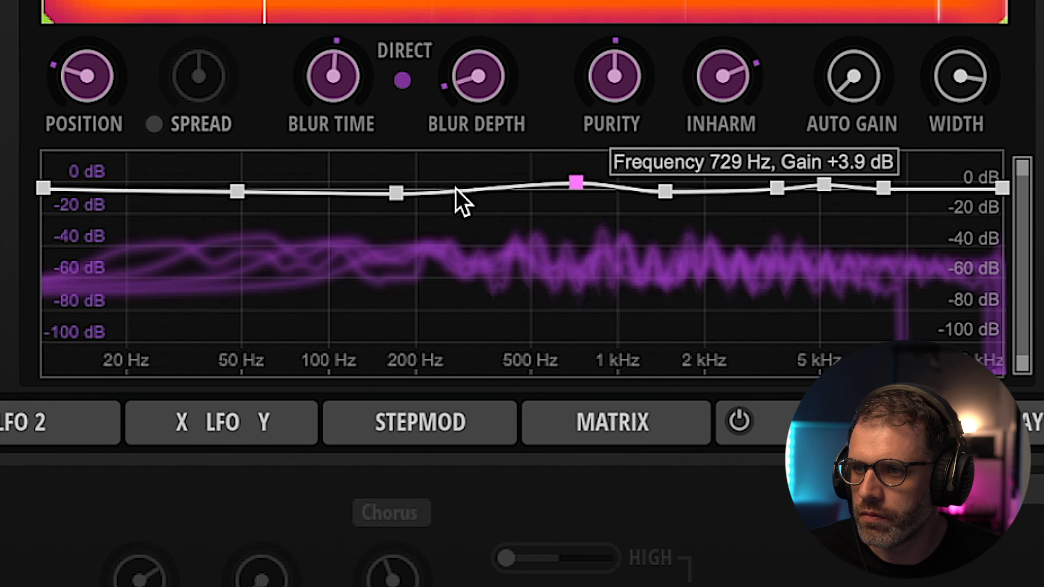
pyautogui.moveTo(399, 197); pyautogui.dragTo(494, 190)
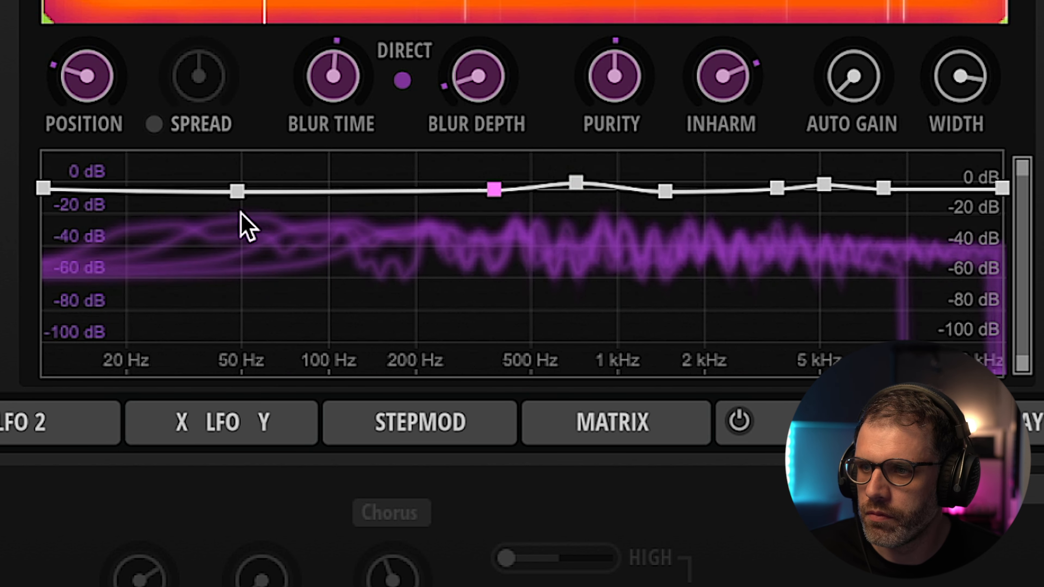
# Step: Add a filter point at 115 Hz with -4.1 dB gain and another slightly below it to dip the low end
pyautogui.doubleClick(346, 195)
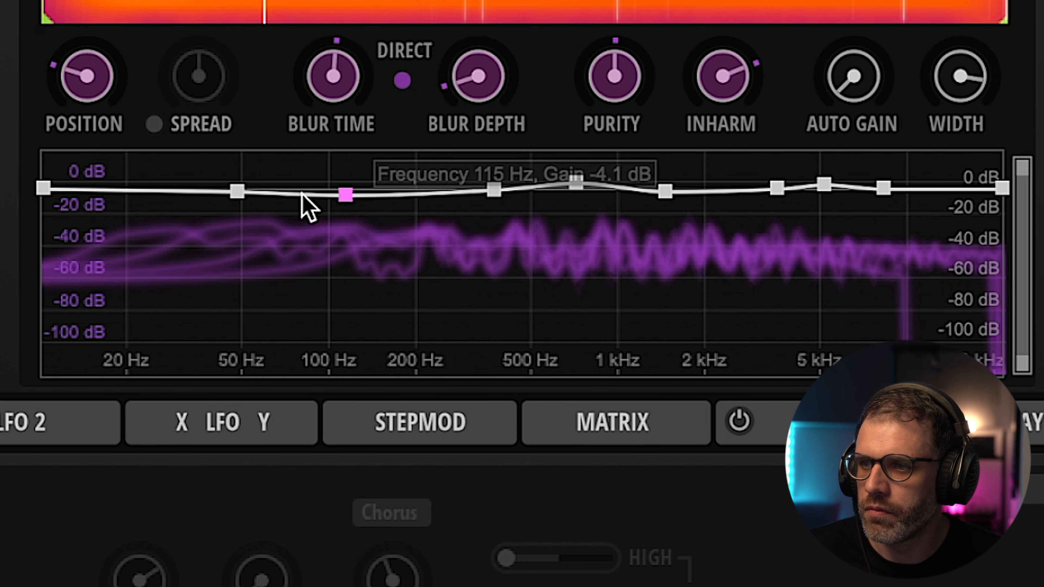
pyautogui.doubleClick(297, 194)
pyautogui.moveTo(296, 195)
pyautogui.mouseDown()
pyautogui.moveTo(292, 305)
pyautogui.moveTo(294, 160)
pyautogui.moveTo(294, 197)
pyautogui.mouseUp()
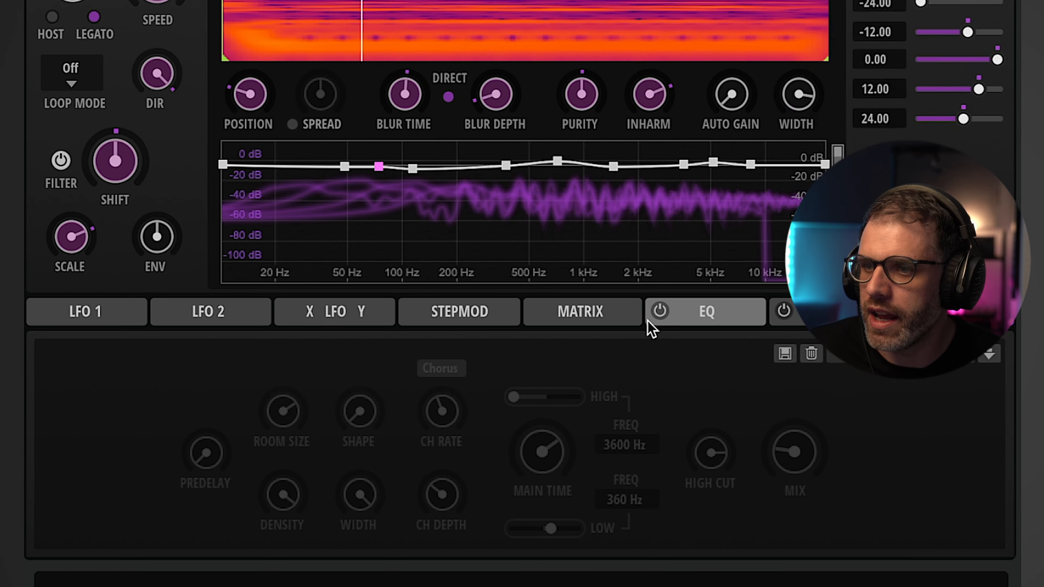
# Step: Turn on the EQ and boost all four bands slightly, band 1 by 3.9 at 186 Hz and band 4 by 2.4 at 7485 Hz
pyautogui.click(694, 462)
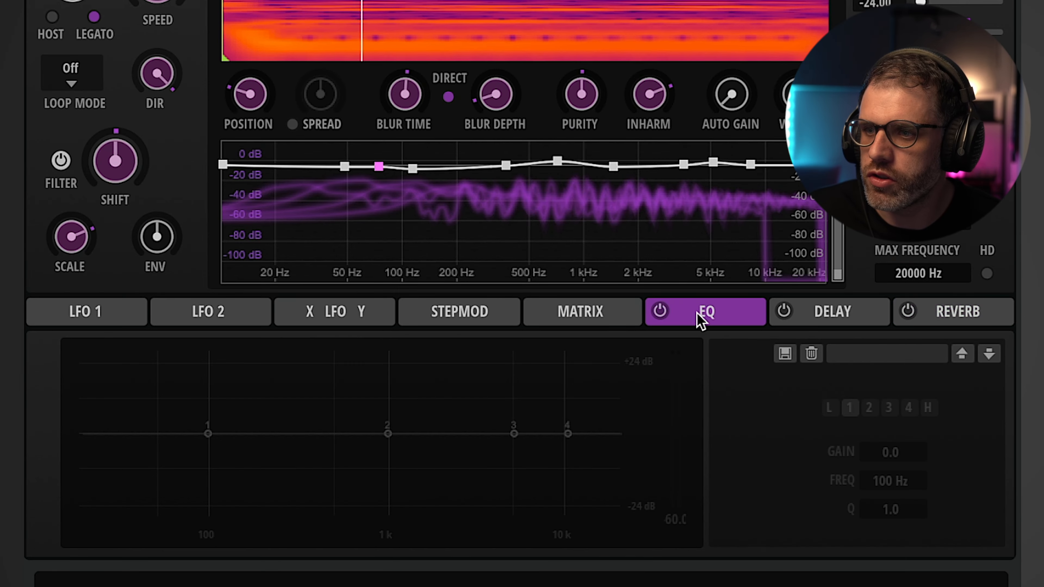
pyautogui.click(660, 311)
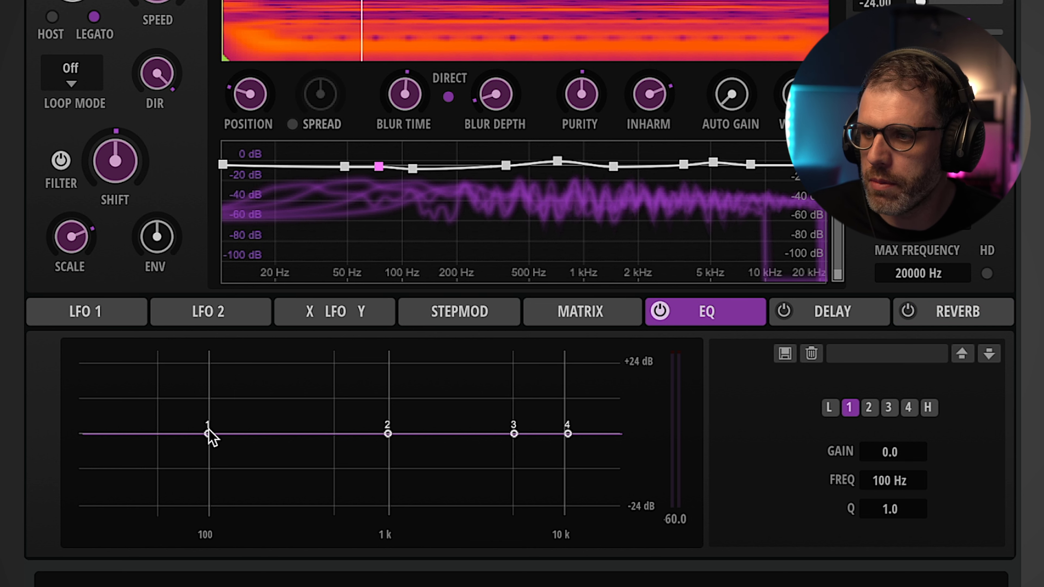
pyautogui.moveTo(207, 433); pyautogui.dragTo(257, 422)
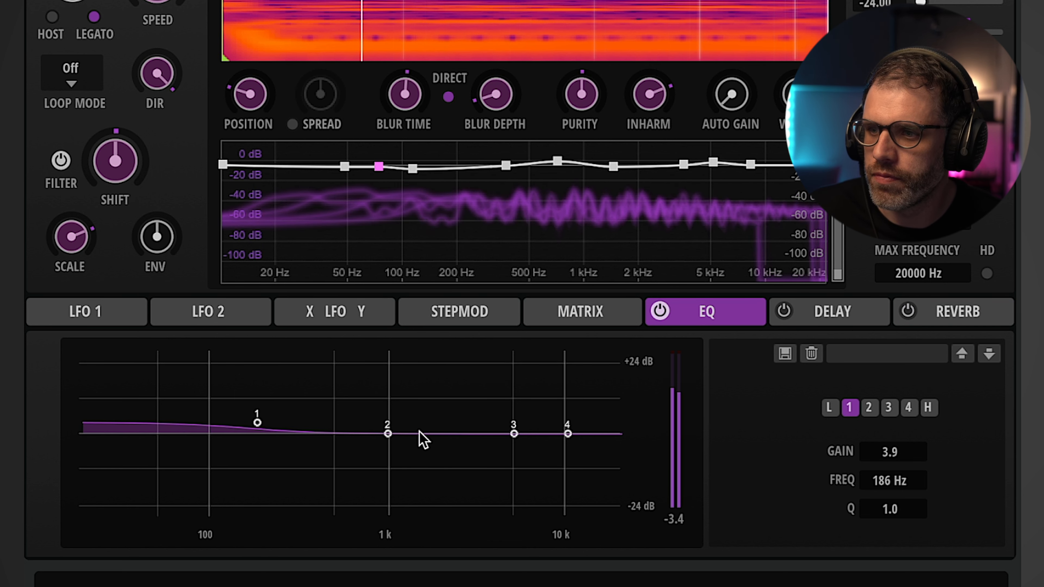
pyautogui.moveTo(388, 433); pyautogui.dragTo(389, 428)
pyautogui.moveTo(514, 433); pyautogui.dragTo(544, 426)
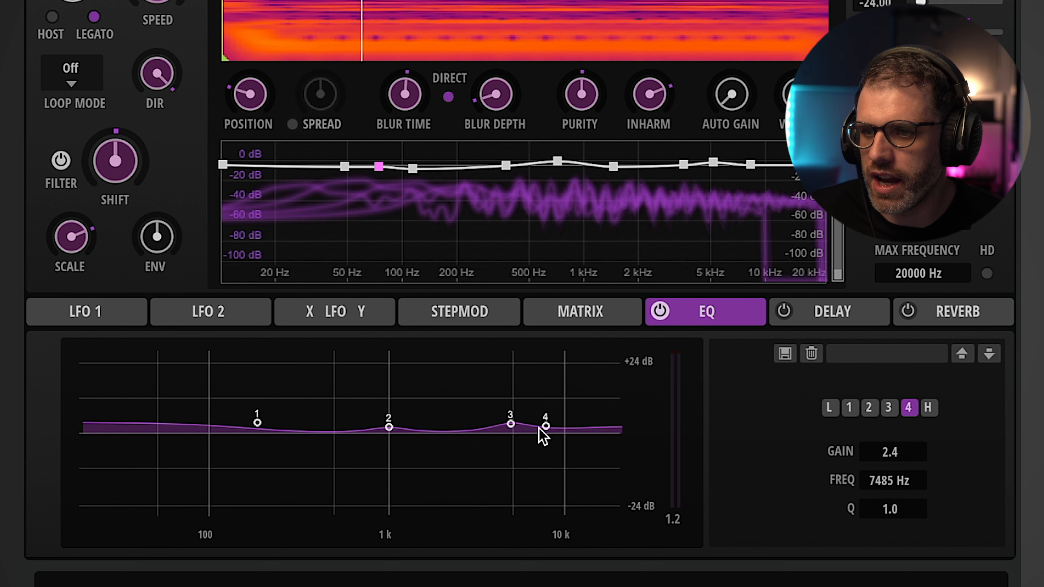
# Step: Turn on the Delay, raise its Low Freq to about 411 Hz, and reduce its Mix slightly
pyautogui.click(830, 322)
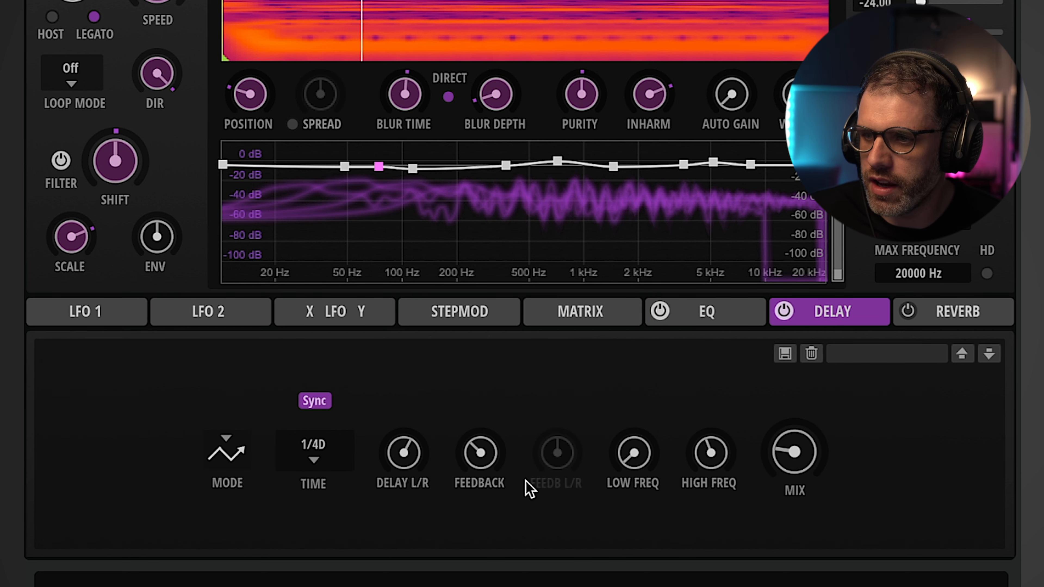
pyautogui.moveTo(622, 479); pyautogui.dragTo(650, 384)
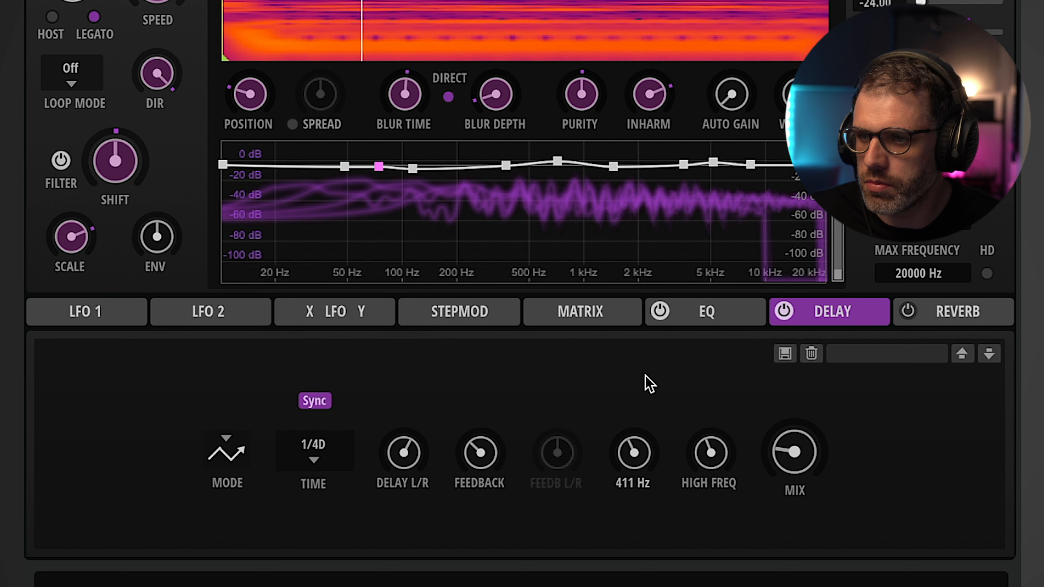
pyautogui.moveTo(794, 449); pyautogui.dragTo(793, 479)
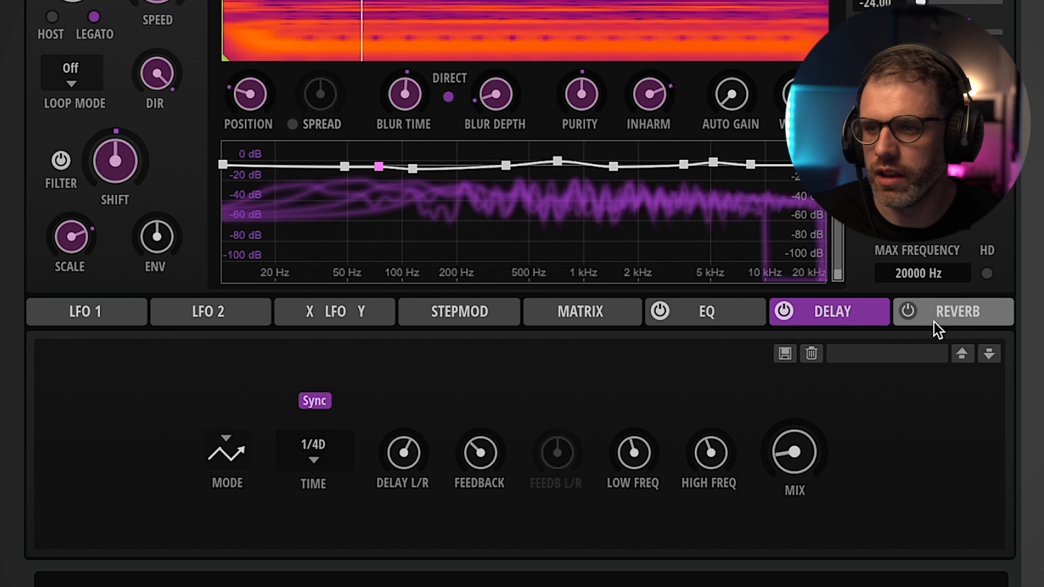
# Step: Turn on the Reverb and switch off its Chorus
pyautogui.click(956, 314)
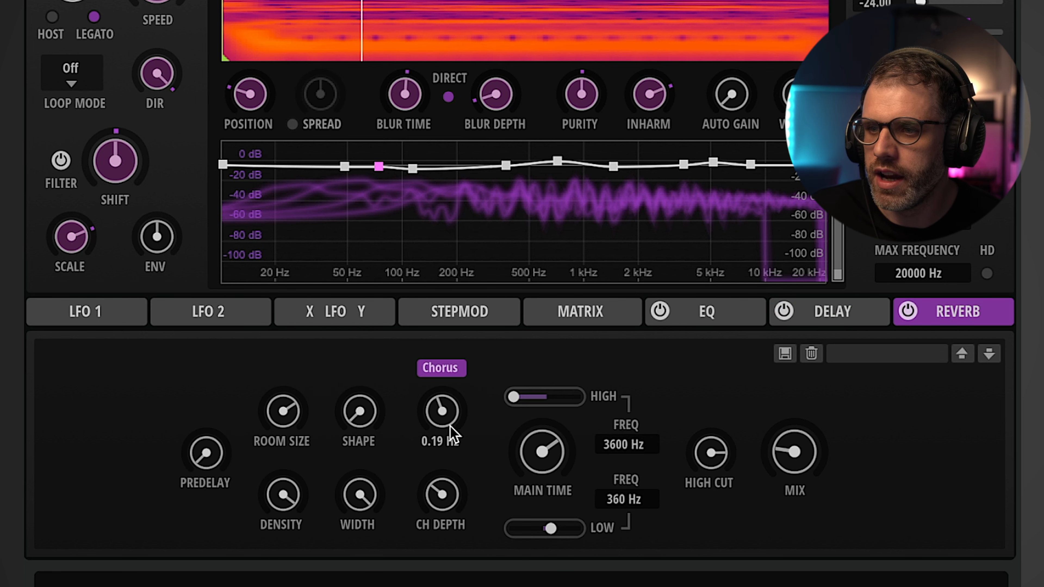
pyautogui.click(440, 369)
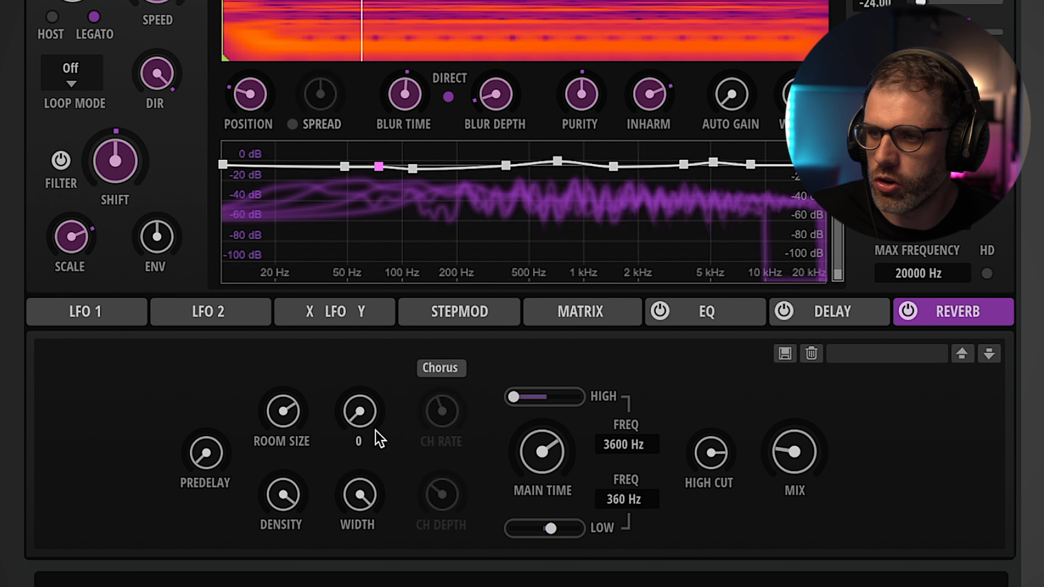
# Step: Raise the reverb's Predelay, Room Size and Main Time, and narrow its Width
pyautogui.moveTo(206, 452); pyautogui.dragTo(200, 428)
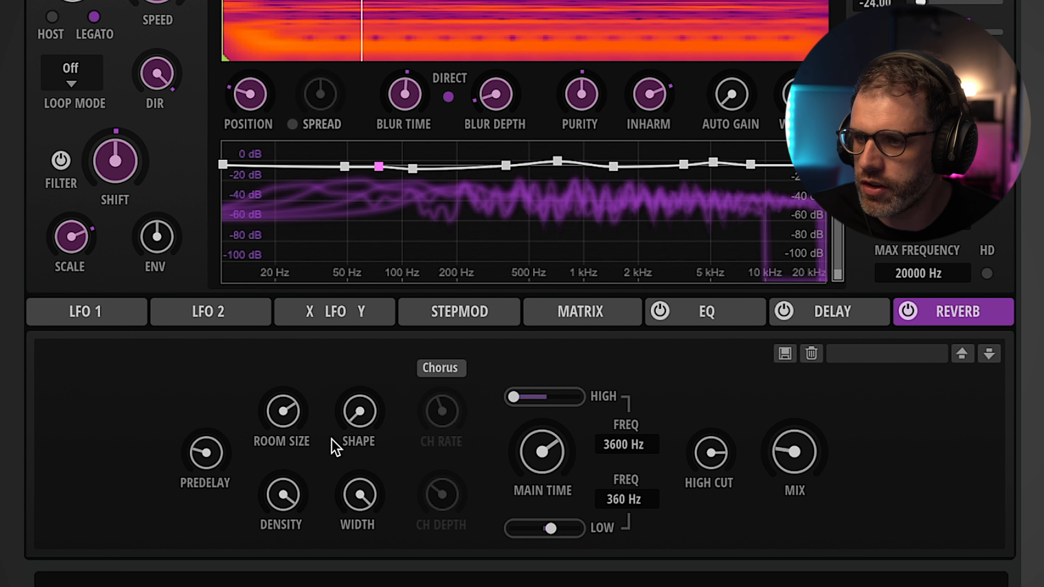
pyautogui.moveTo(302, 407)
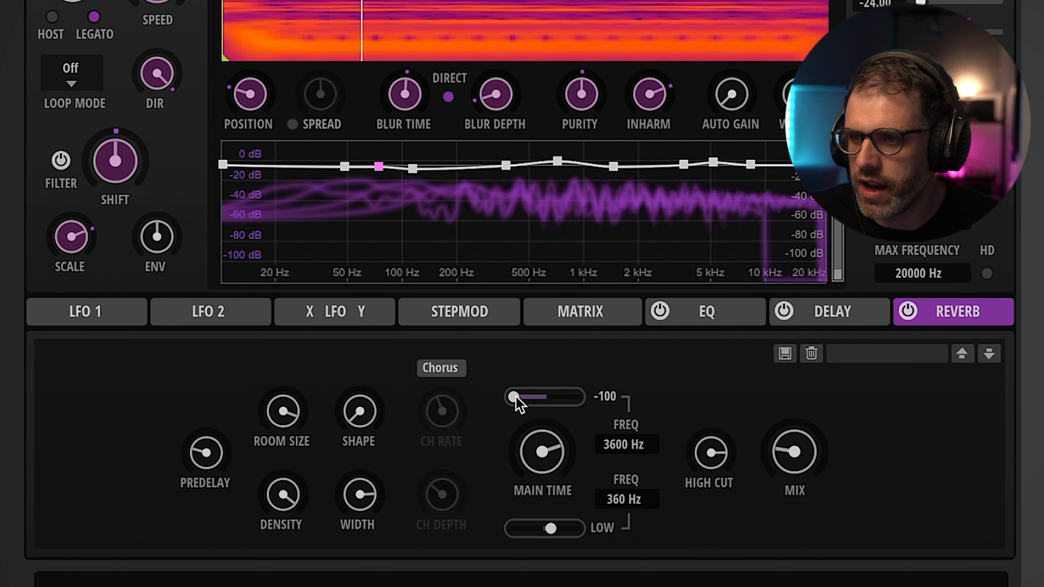
# Step: Raise the reverb's High time to around its midpoint with a 5500 Hz frequency, and lower the Mix slightly
pyautogui.moveTo(515, 398); pyautogui.dragTo(551, 398)
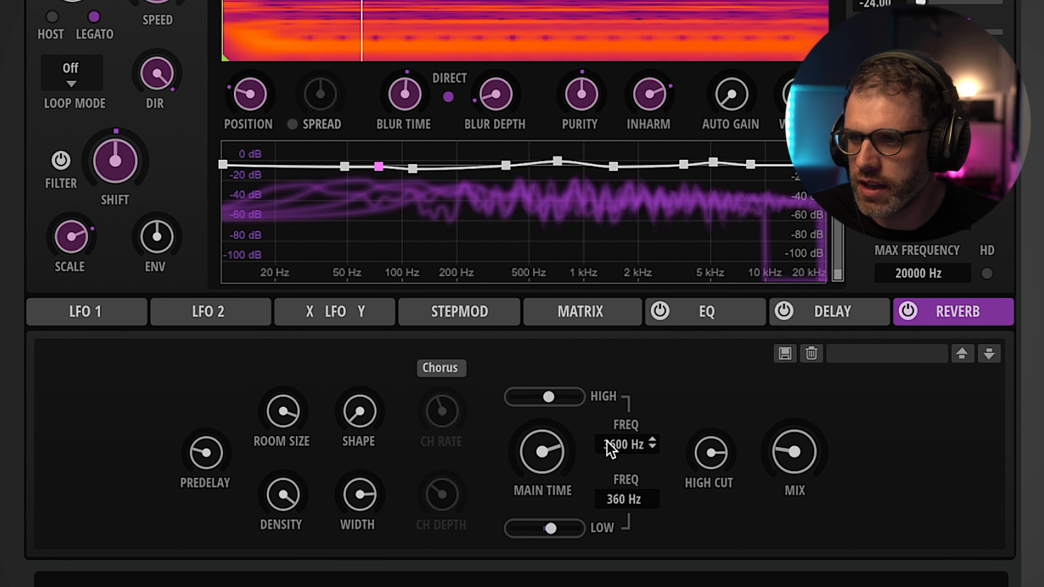
pyautogui.doubleClick(617, 446)
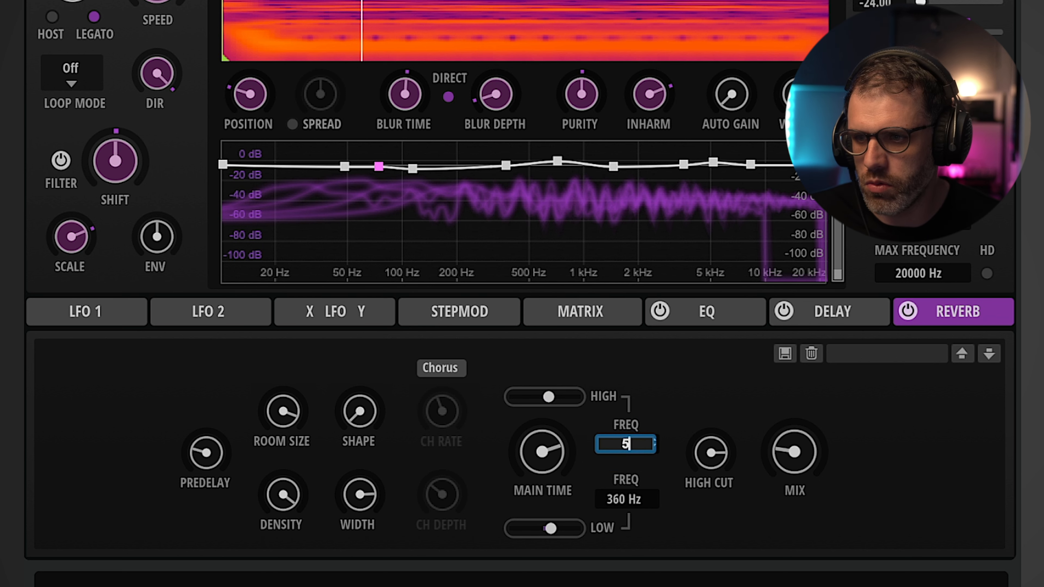
pyautogui.press('Return')
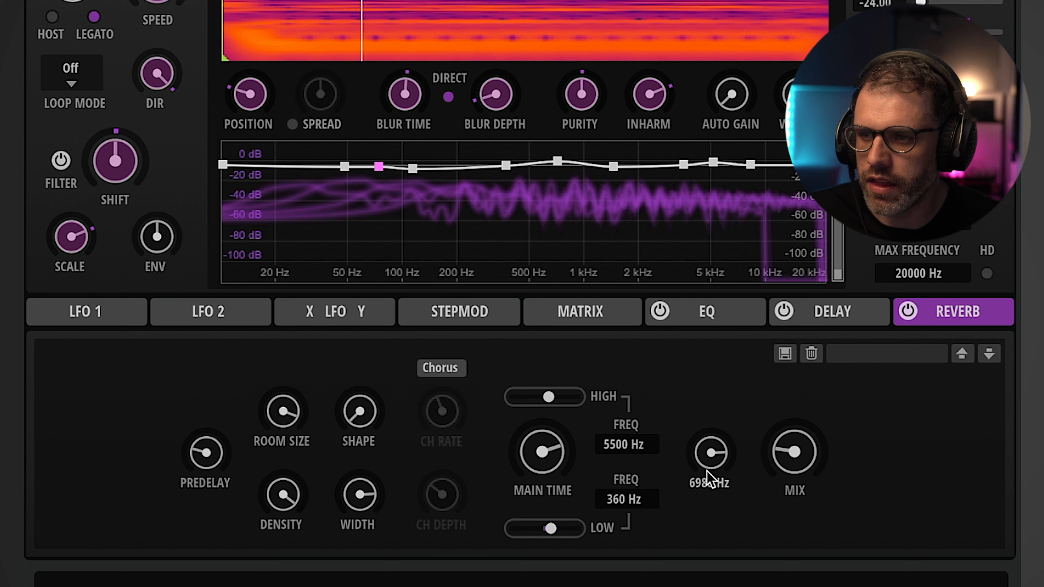
pyautogui.moveTo(793, 450)
pyautogui.mouseDown()
pyautogui.moveTo(795, 465)
pyautogui.moveTo(783, 464)
pyautogui.mouseUp()
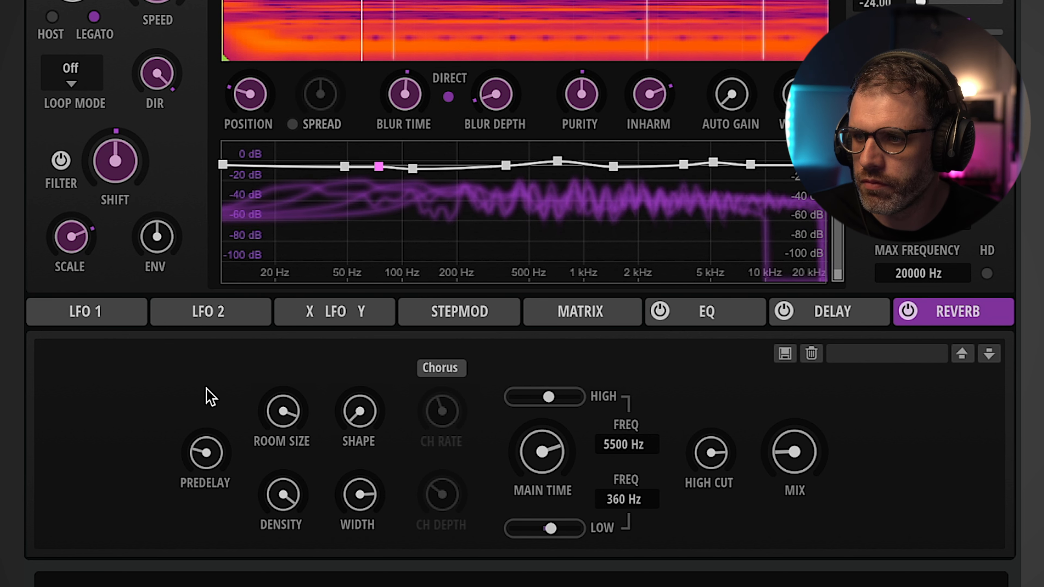
# Step: Compare several reverb Shape settings, including 56, 71 and 0, and leave Shape raised
pyautogui.moveTo(359, 411); pyautogui.dragTo(370, 261)
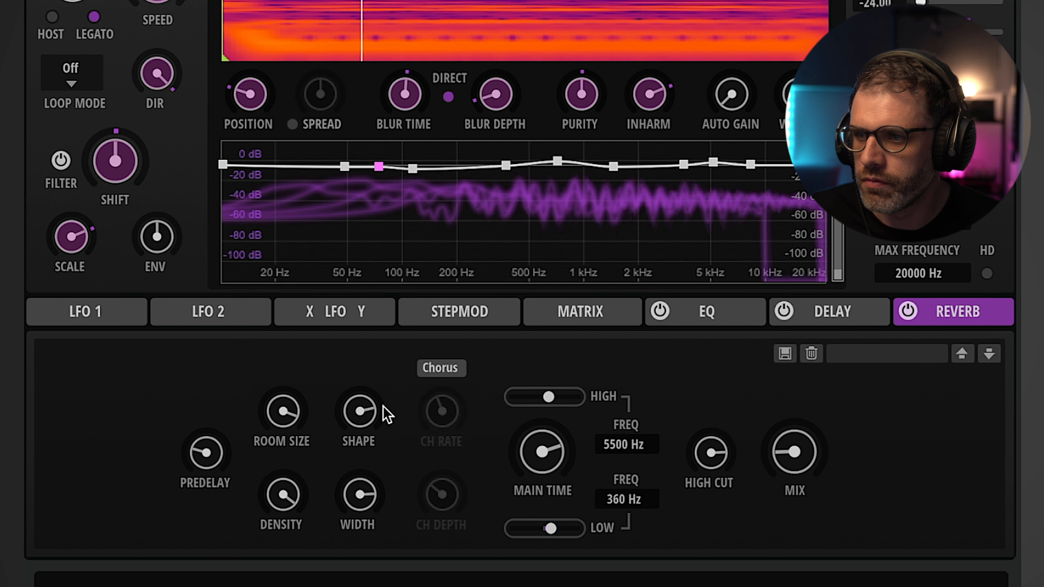
pyautogui.moveTo(383, 415); pyautogui.dragTo(366, 540)
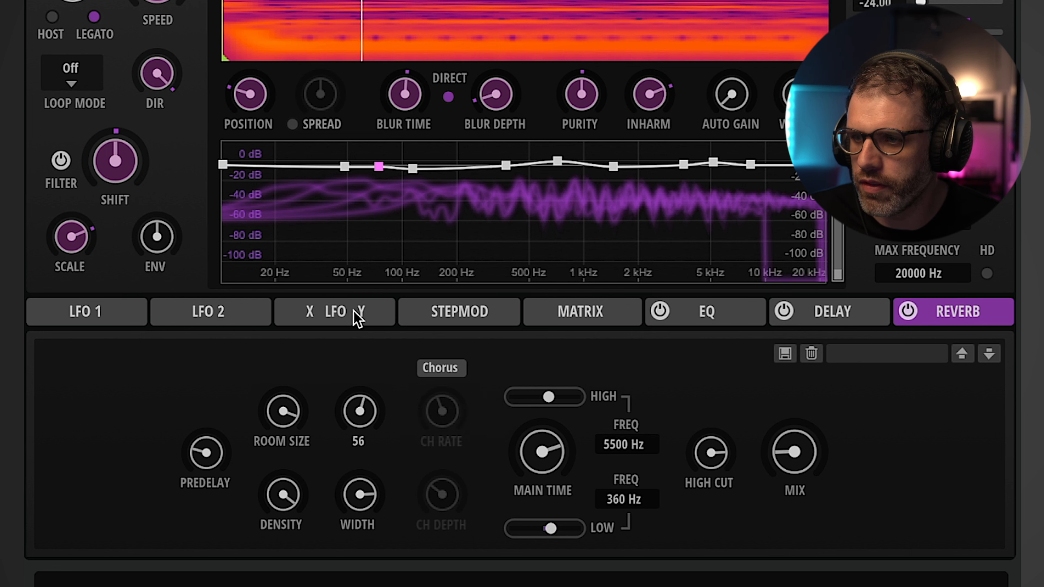
pyautogui.moveTo(356, 319); pyautogui.dragTo(361, 292)
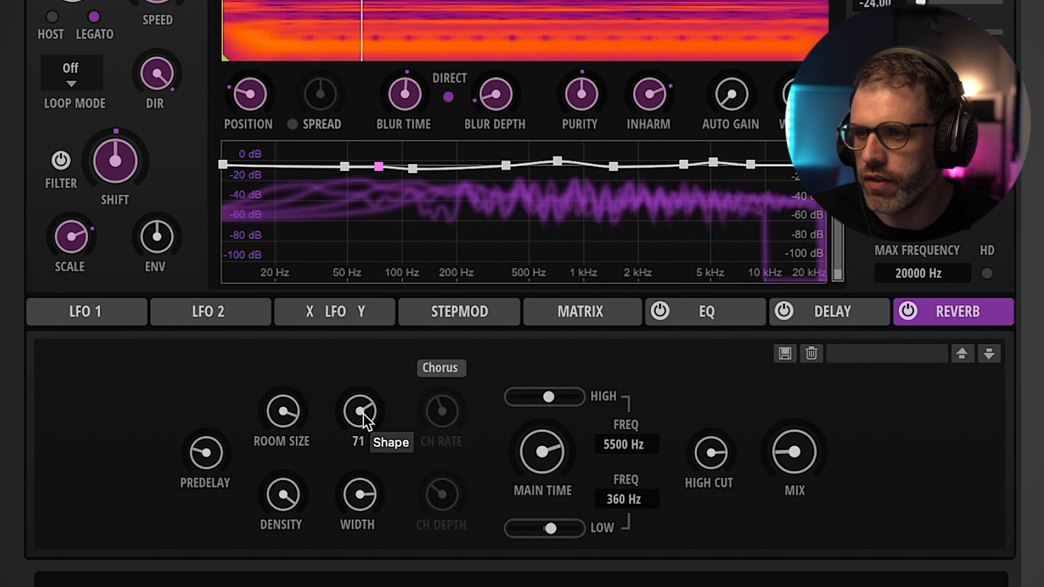
pyautogui.moveTo(363, 405); pyautogui.dragTo(363, 537)
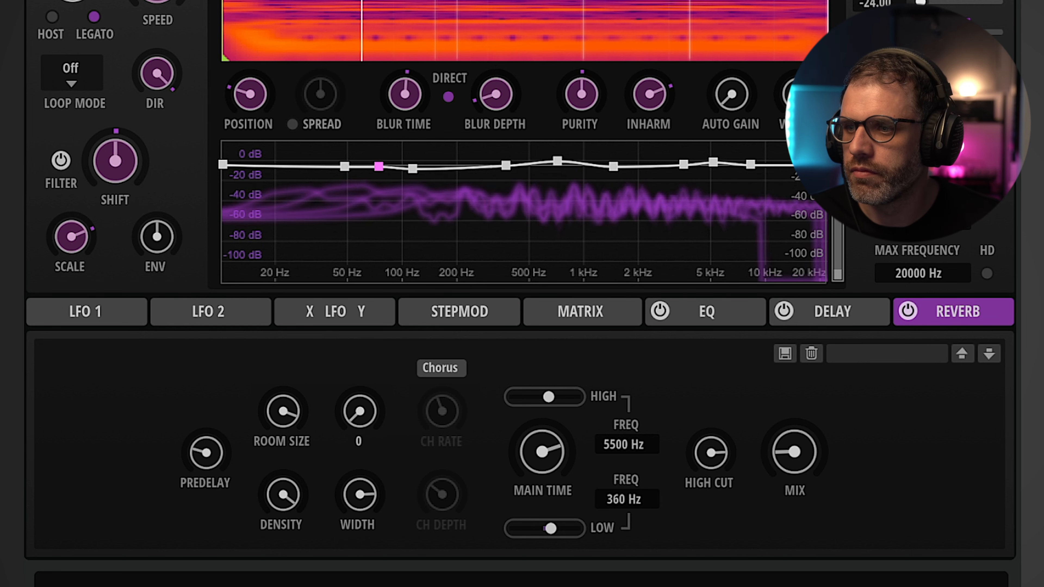
pyautogui.moveTo(356, 384); pyautogui.dragTo(373, 276)
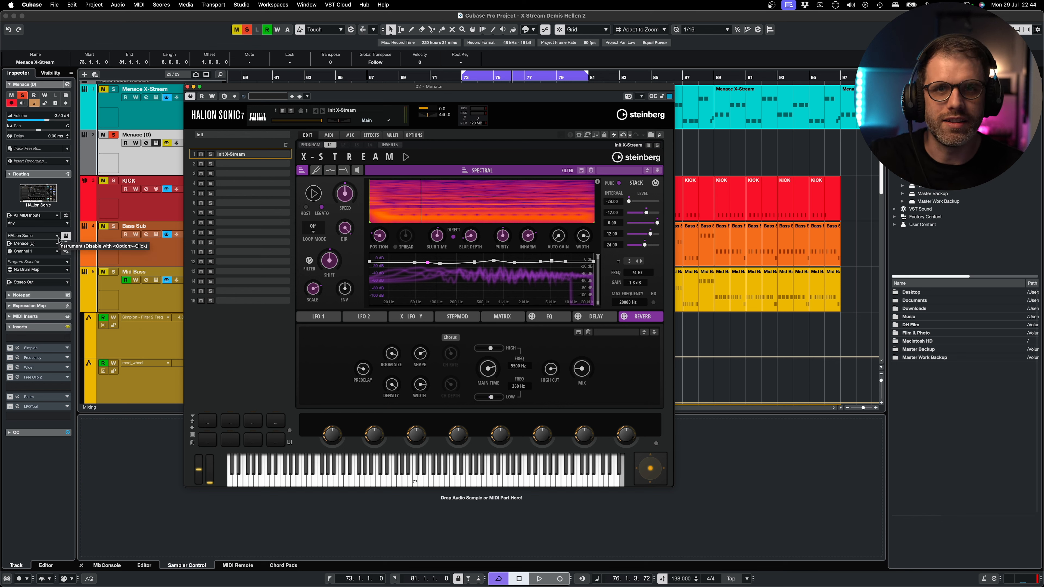
# Step: Close the instrument editor and reactivate the insert effects on the Menace (D) track
pyautogui.click(187, 87)
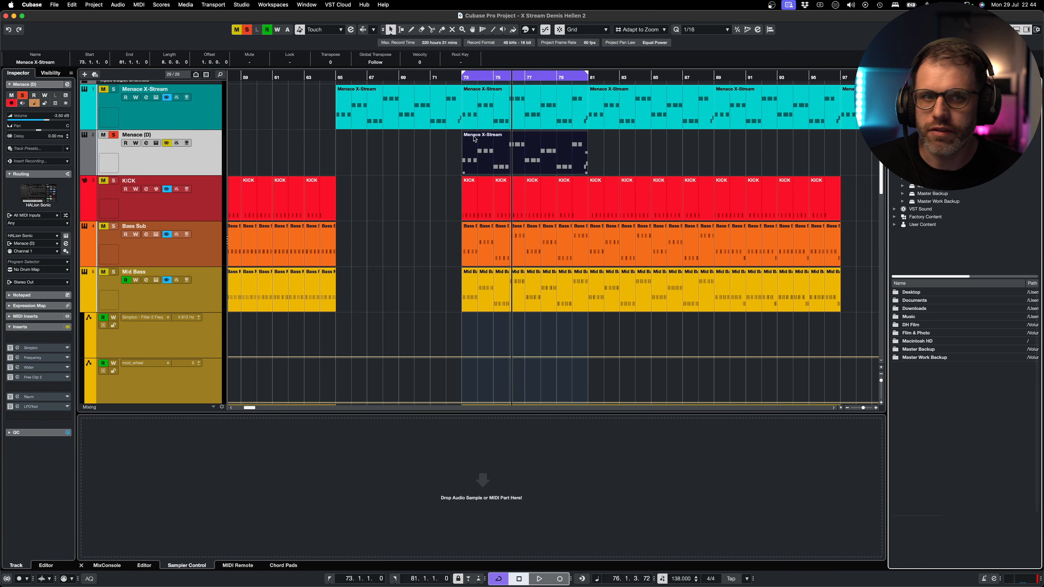
pyautogui.click(68, 327)
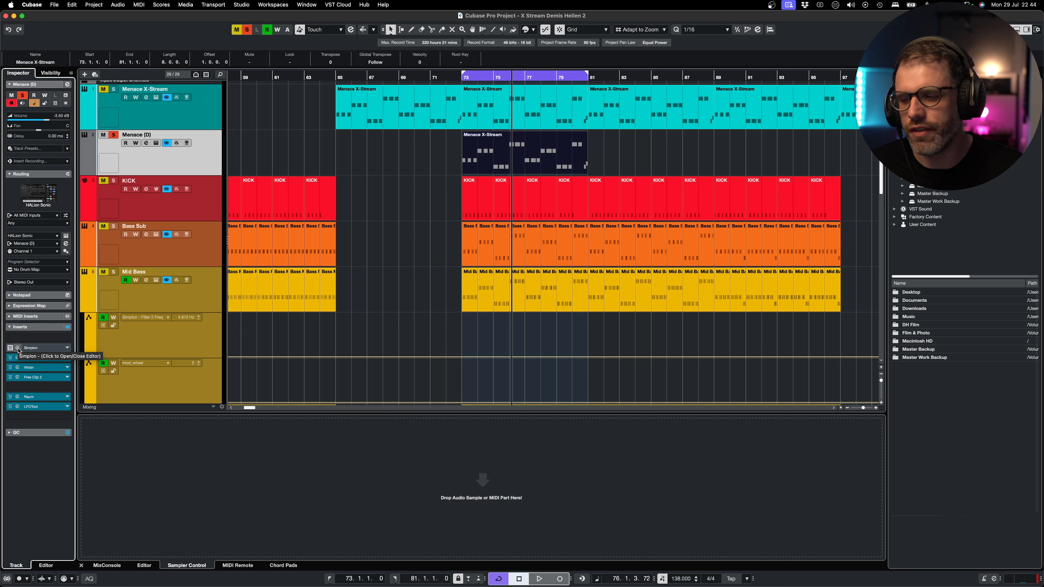
# Step: Review the settings of the track's Frequency, Wider and Free Clip 2 inserts one after another
pyautogui.click(17, 357)
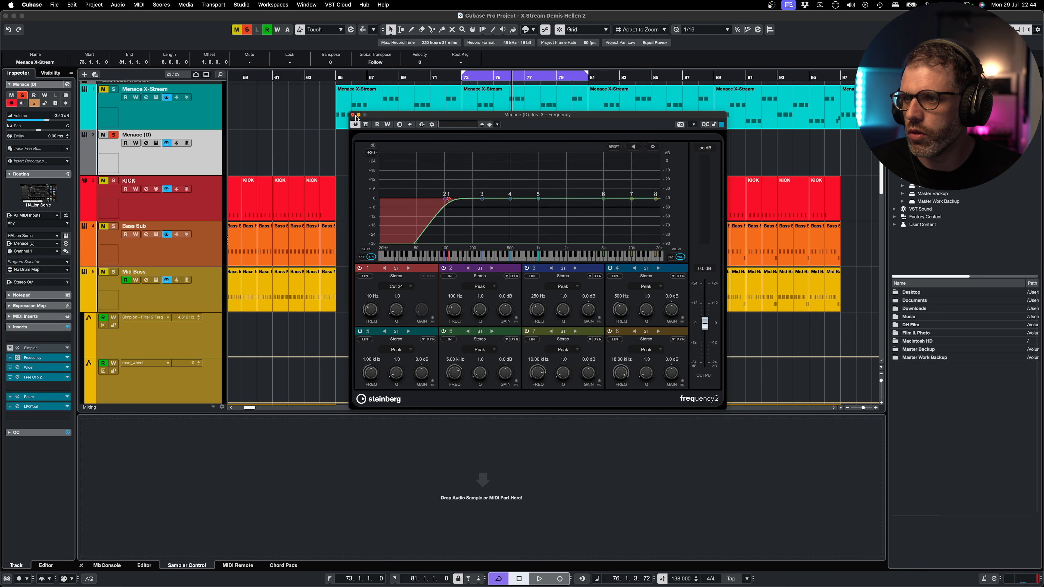
pyautogui.click(352, 115)
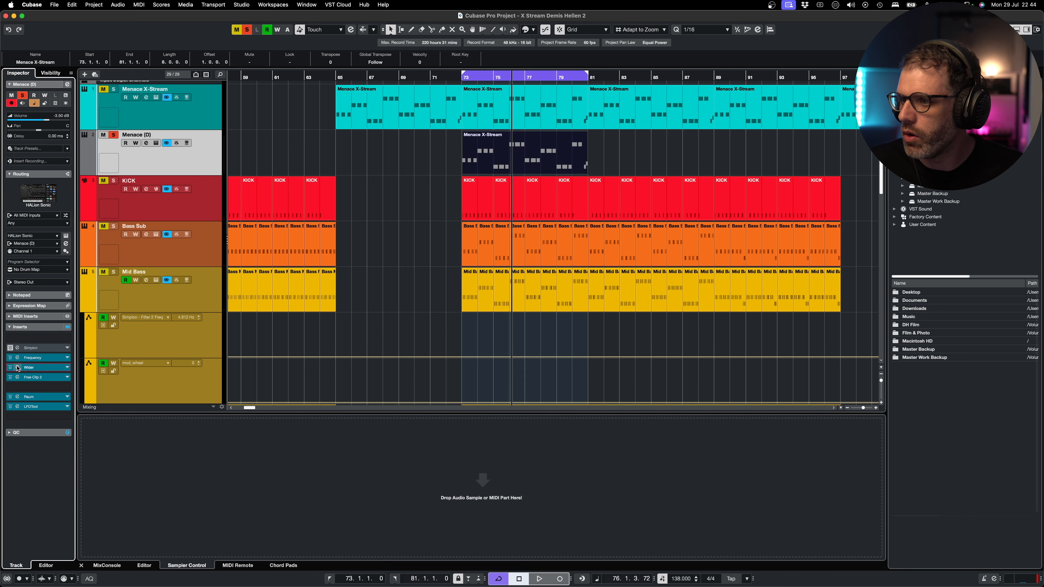
pyautogui.click(31, 368)
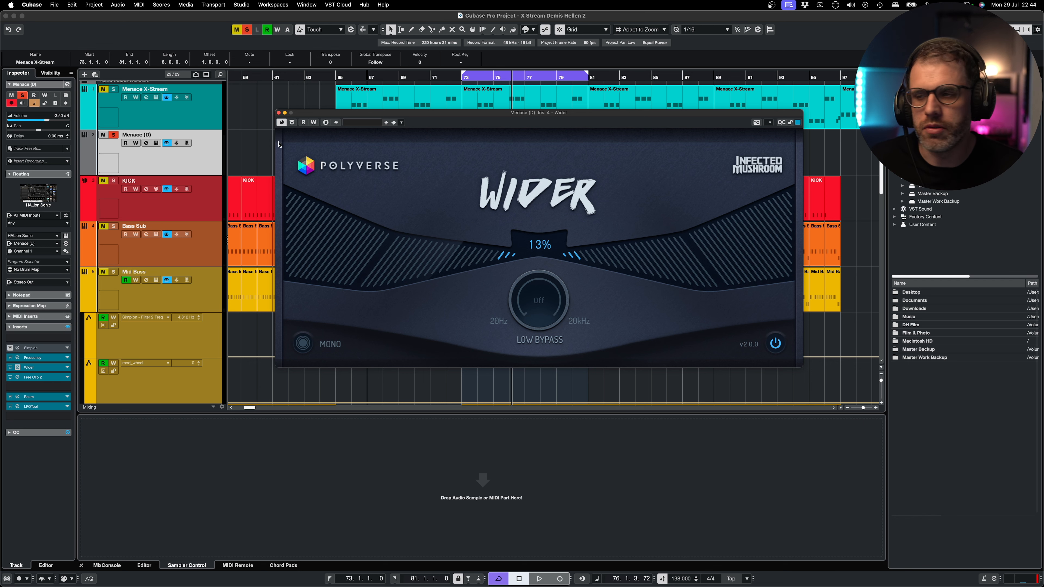
pyautogui.click(278, 115)
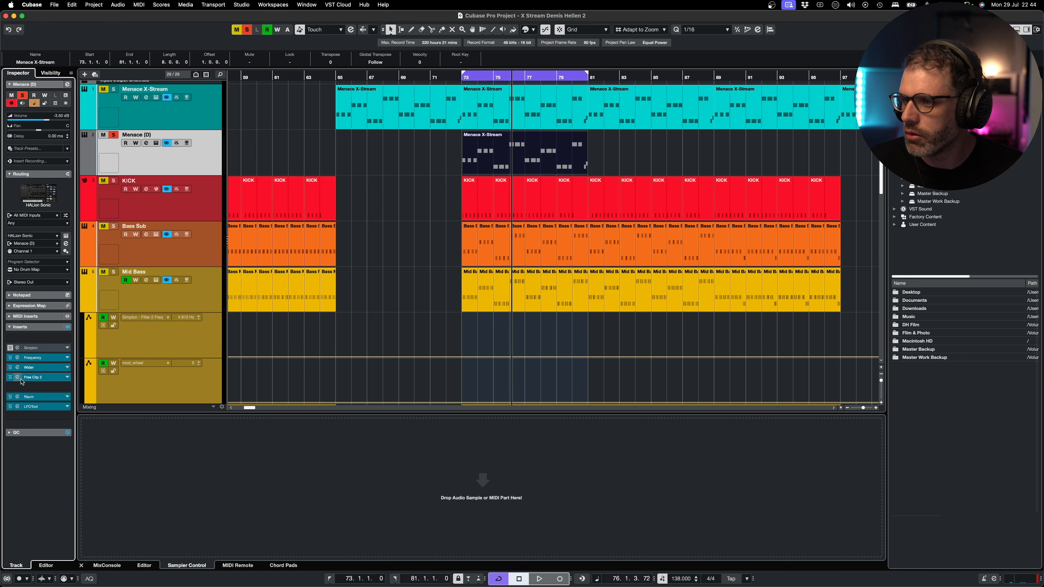
pyautogui.click(31, 377)
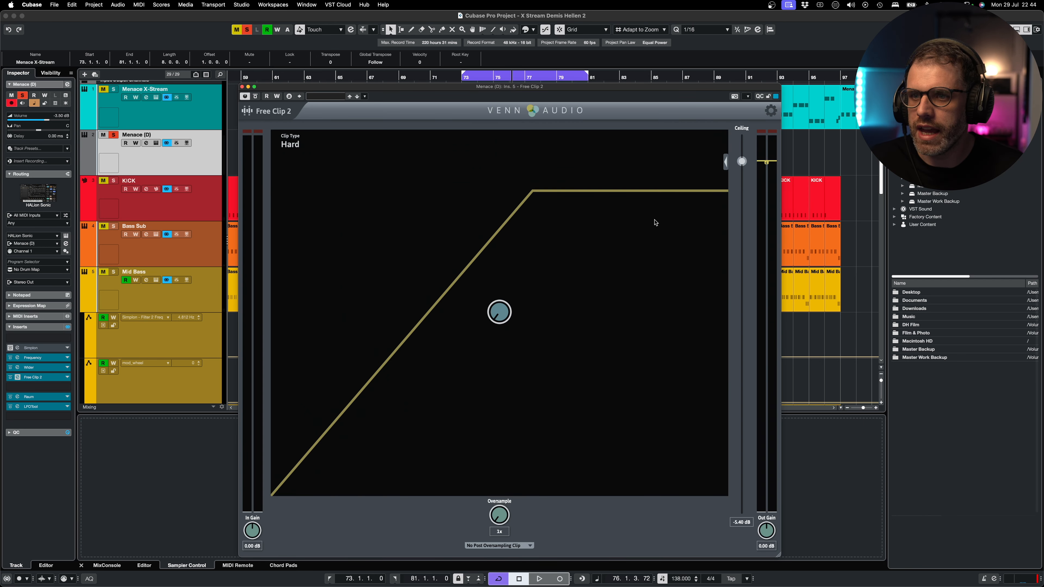
pyautogui.click(242, 87)
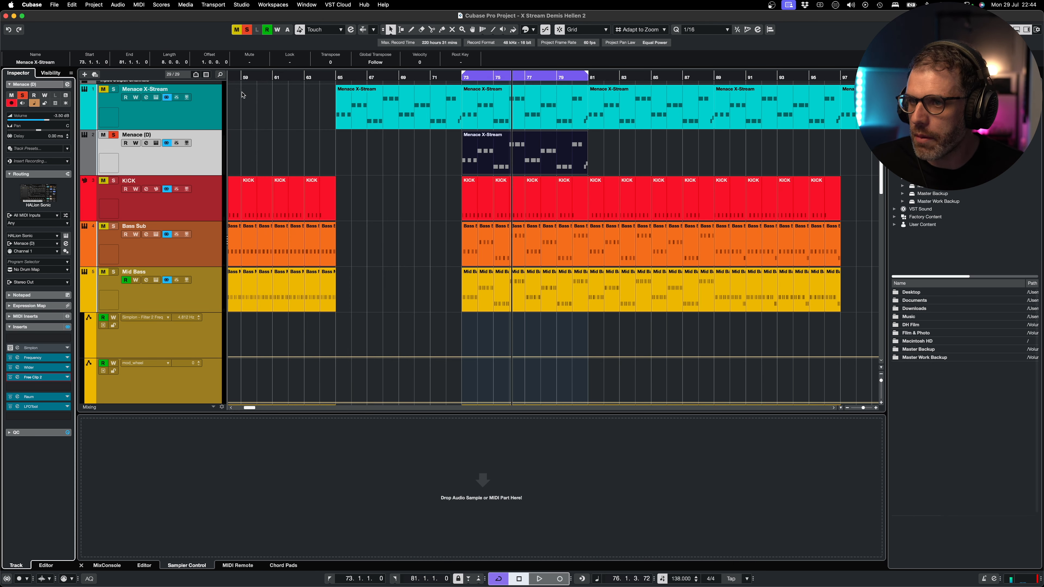
# Step: Examine the Raum reverb and LFOTool inserts on the same track, and close both editors
pyautogui.click(18, 396)
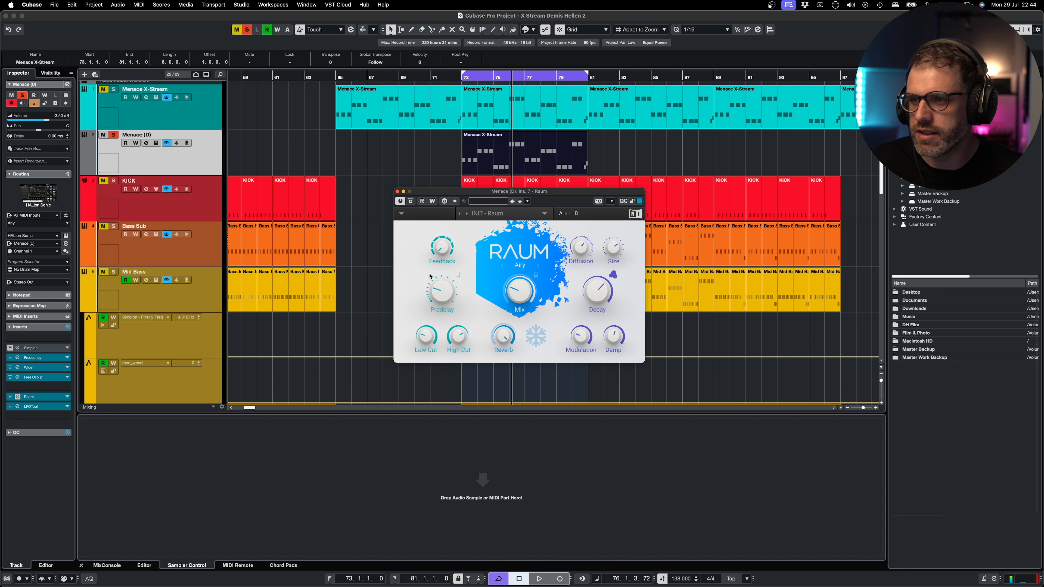
pyautogui.moveTo(441, 292)
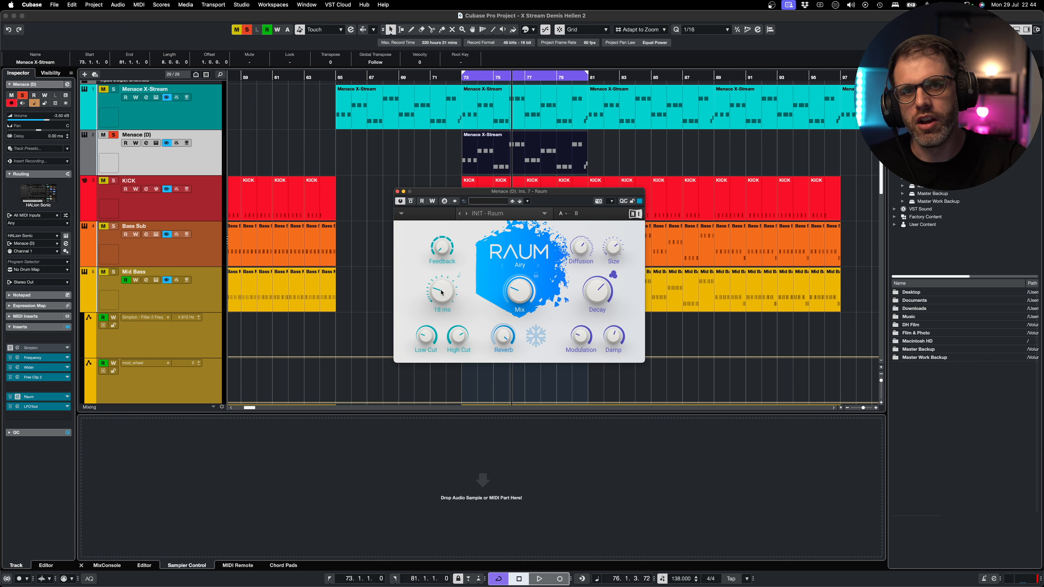
pyautogui.click(18, 406)
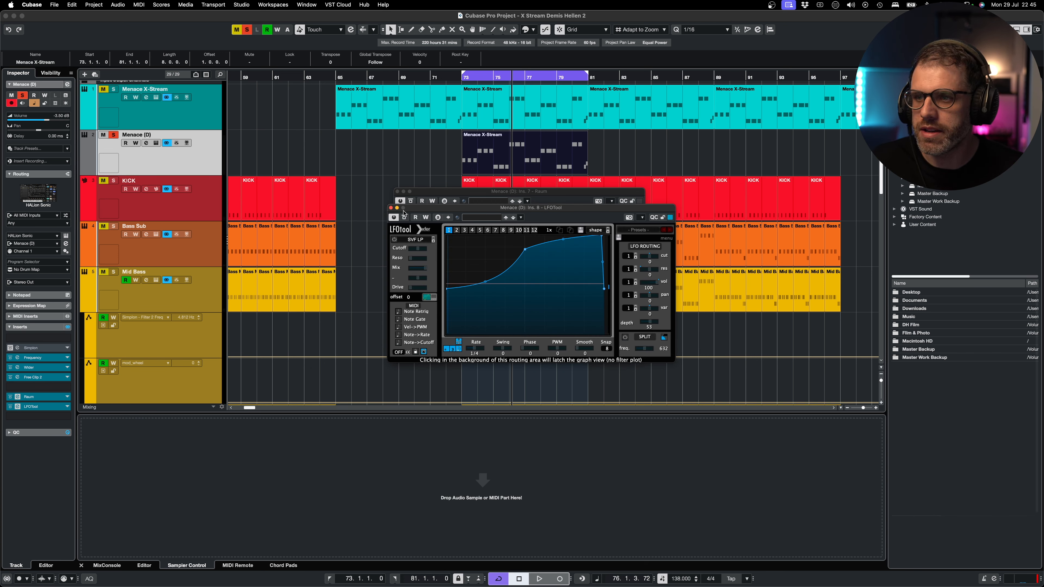
pyautogui.click(396, 192)
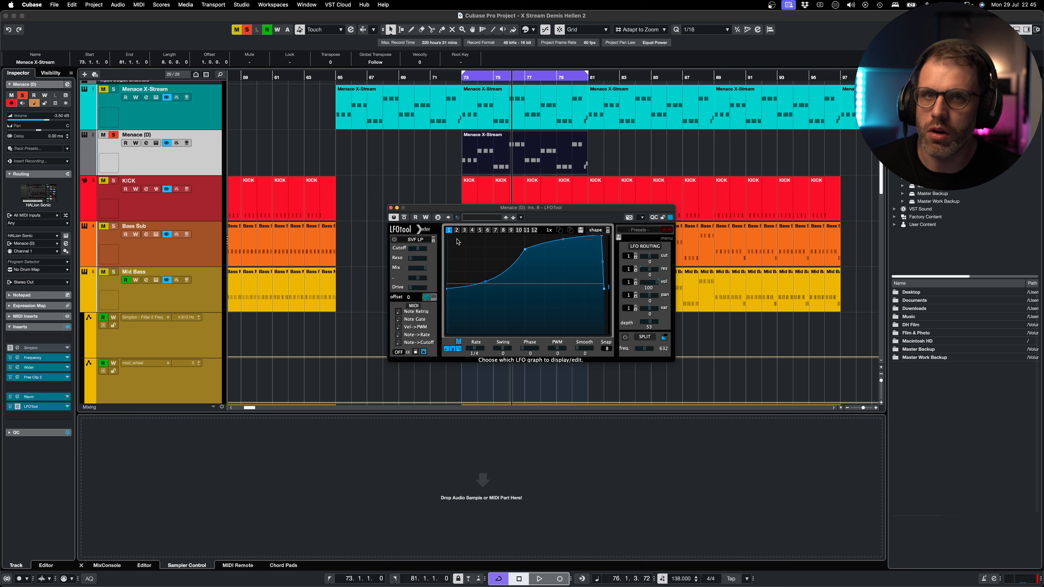
pyautogui.click(391, 208)
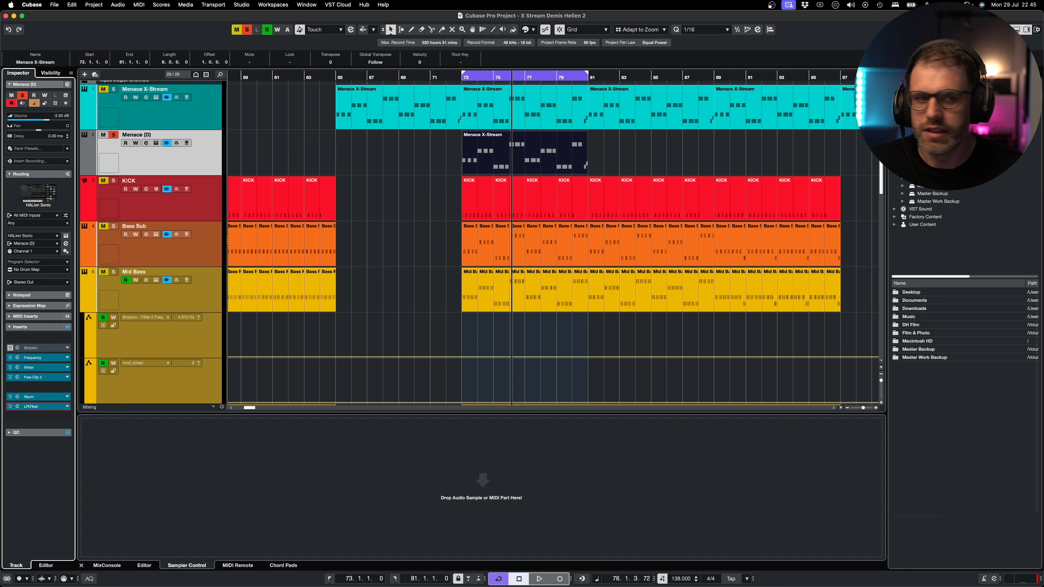
# Step: Play the looped section to hear the synth within the full mix, and reopen the track's instrument editor
pyautogui.press('space')
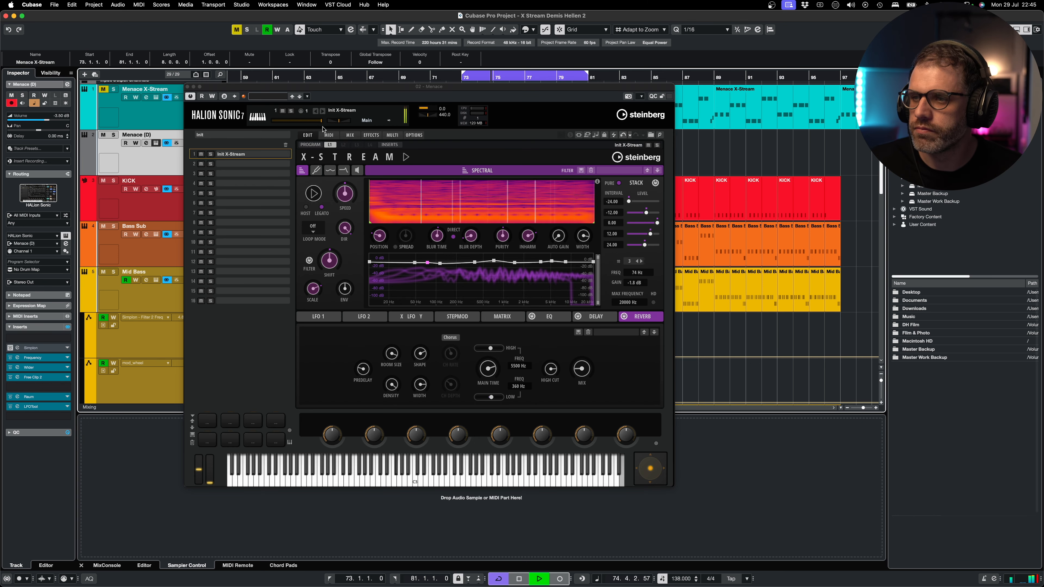
pyautogui.click(188, 86)
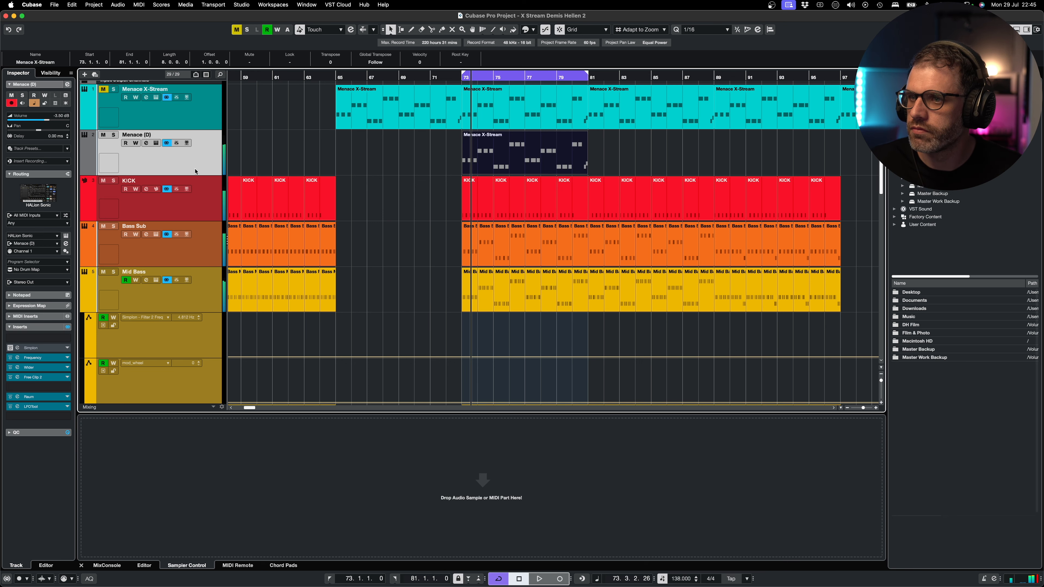
pyautogui.click(156, 143)
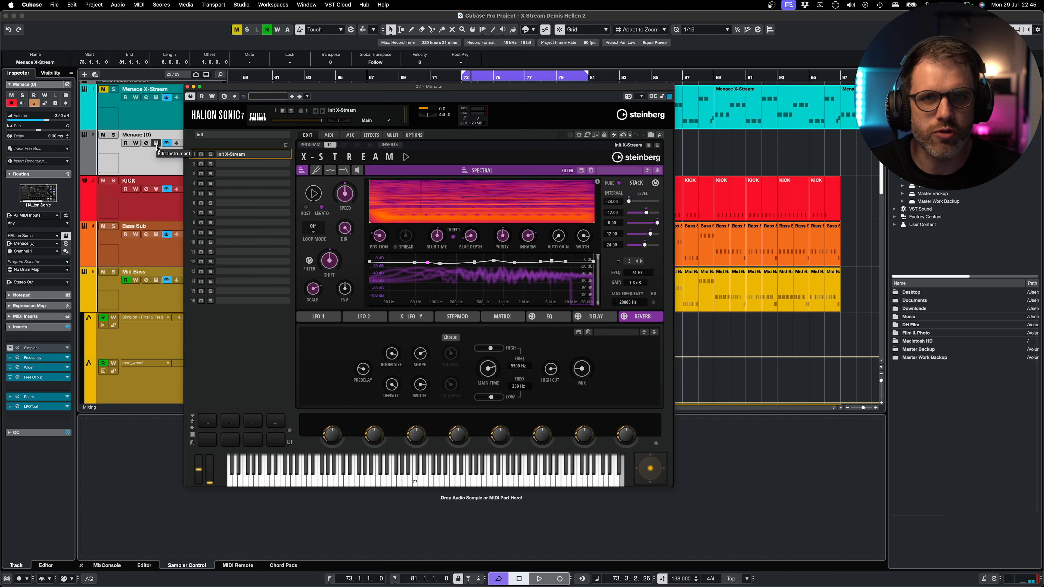